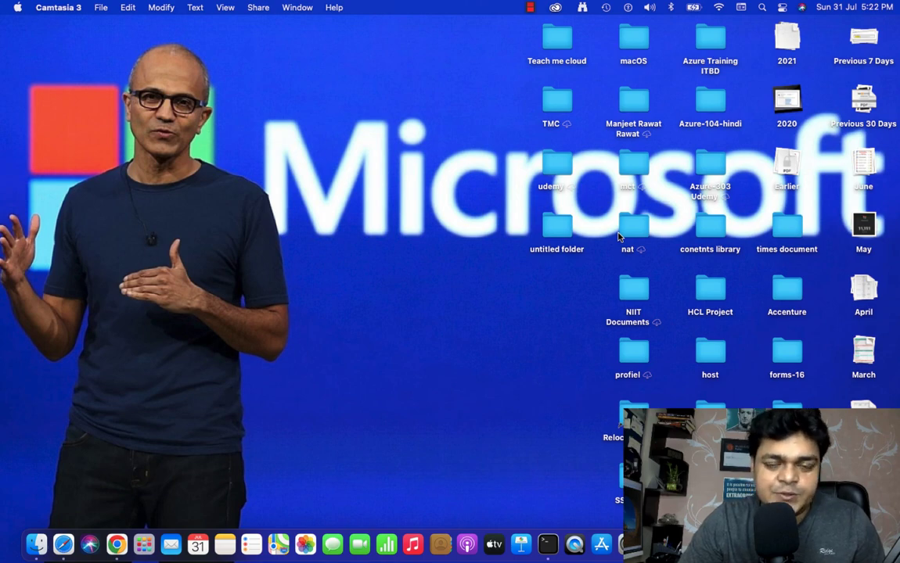
- Move from the macOS desktop to the full-screen OneNote space on the 'Installation of AD' page
key(ctrl+Right)
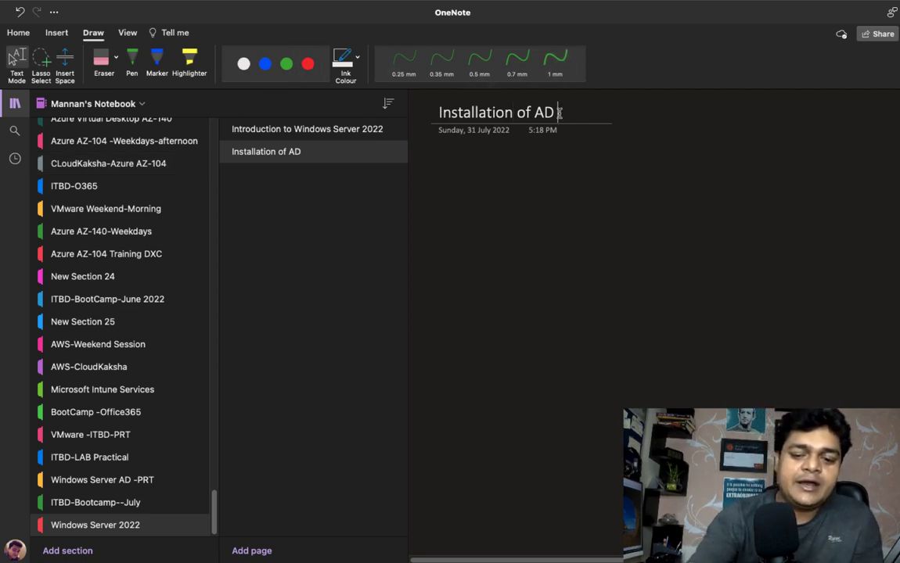
- Retitle the page 'Installation of AD -Server 2022', collapse the navigation panes, and choose green ink
text(Server )
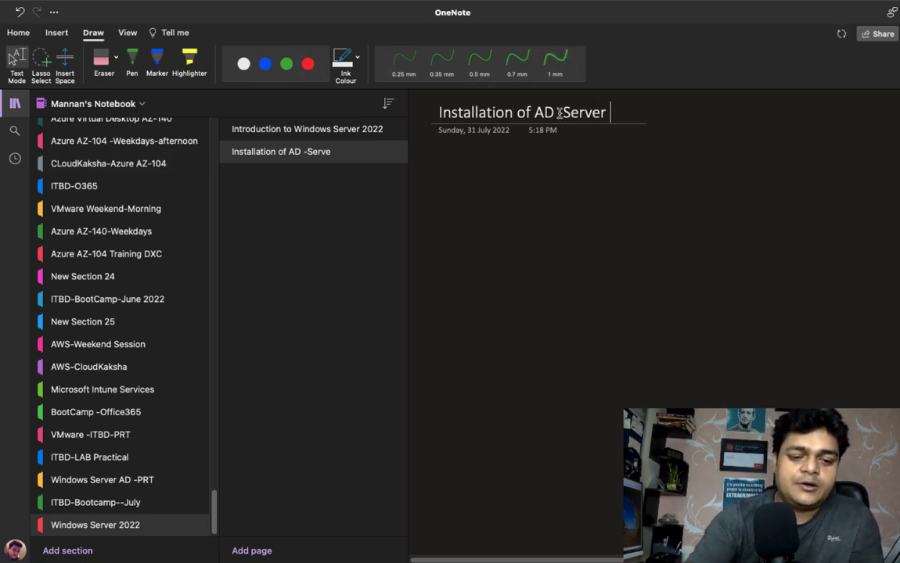
text(2022)
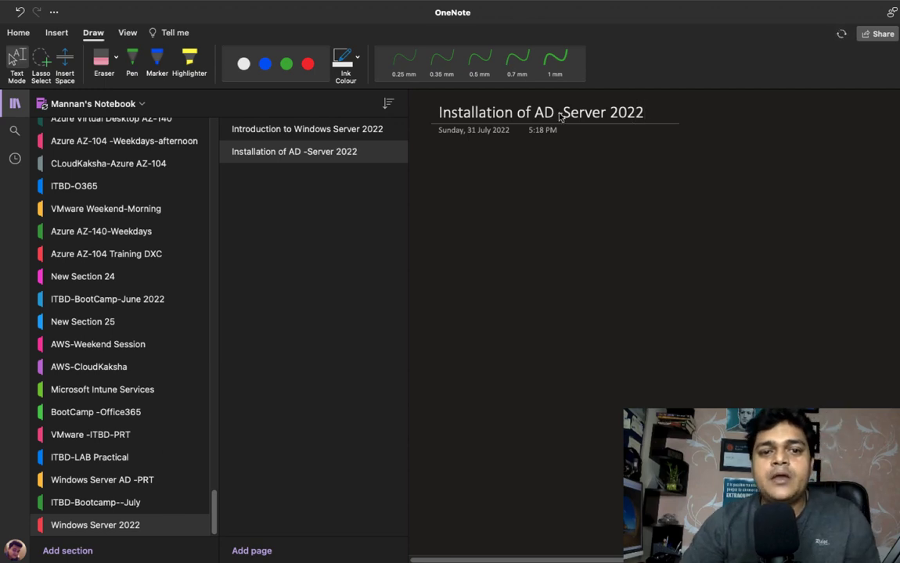
click(17, 108)
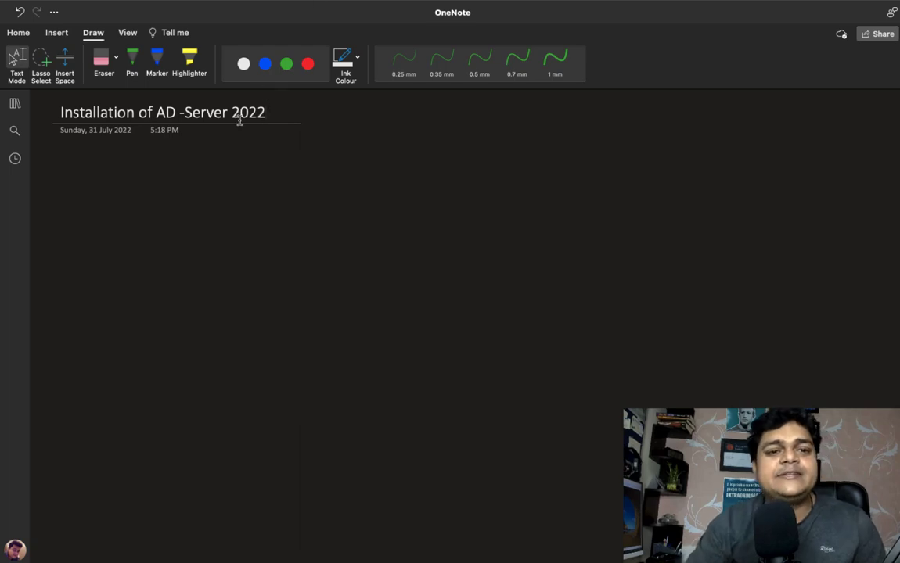
click(135, 63)
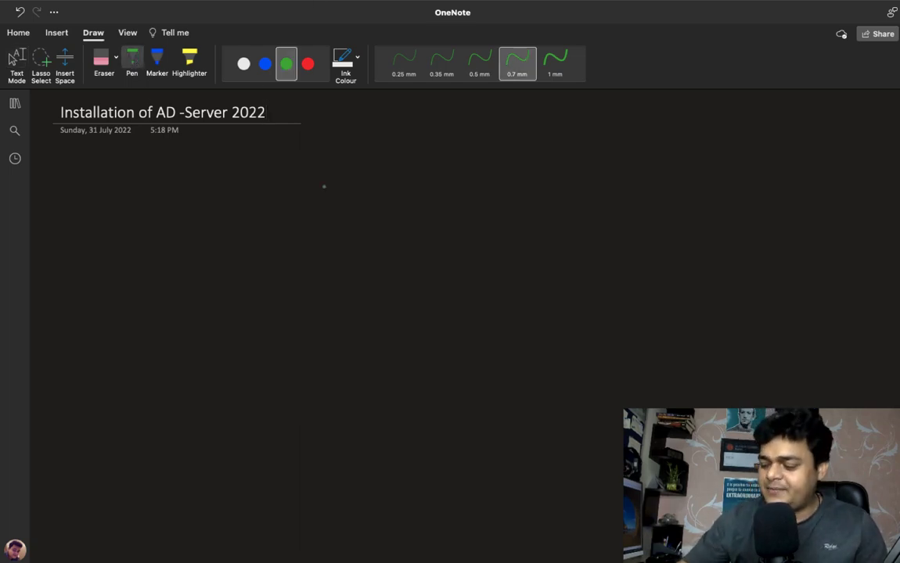
- Handwrite a green '1.' note, then return to the desktop's saved remote desktops list
mouse_move(193, 206)
mouse_down()
mouse_move(193, 219)
mouse_move(234, 224)
mouse_move(264, 205)
mouse_move(296, 204)
mouse_move(308, 223)
mouse_move(313, 214)
mouse_move(345, 221)
mouse_move(360, 208)
mouse_move(368, 223)
mouse_up()
drag(356, 218, 396, 219)
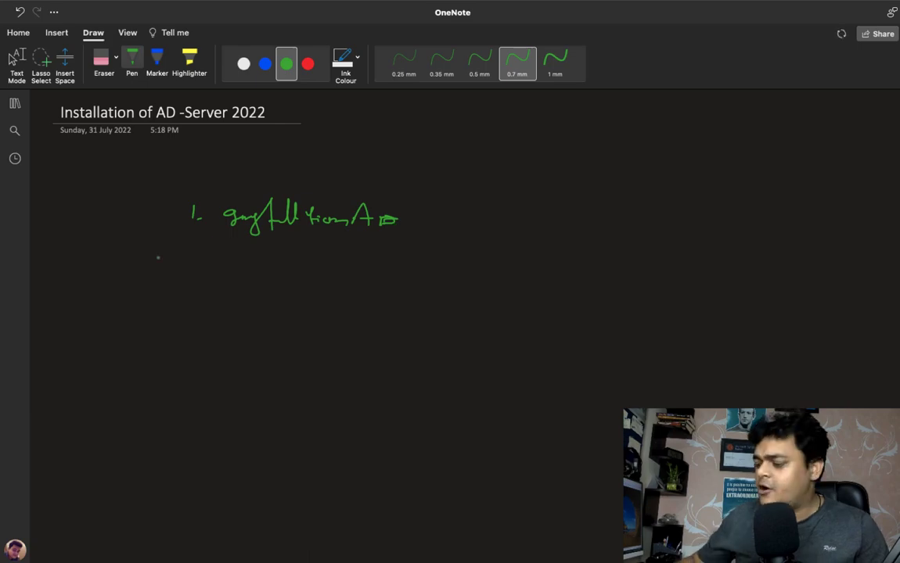
key(ctrl+Left)
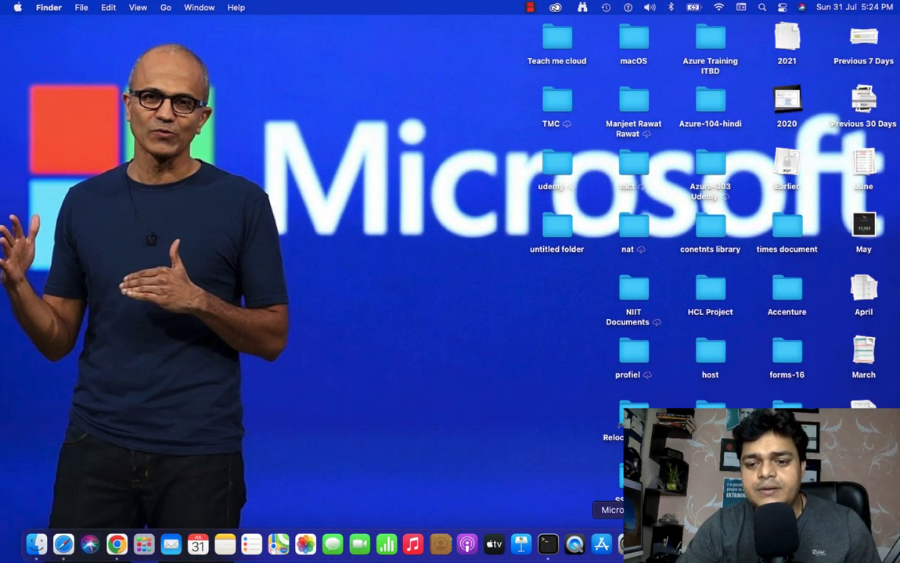
click(628, 544)
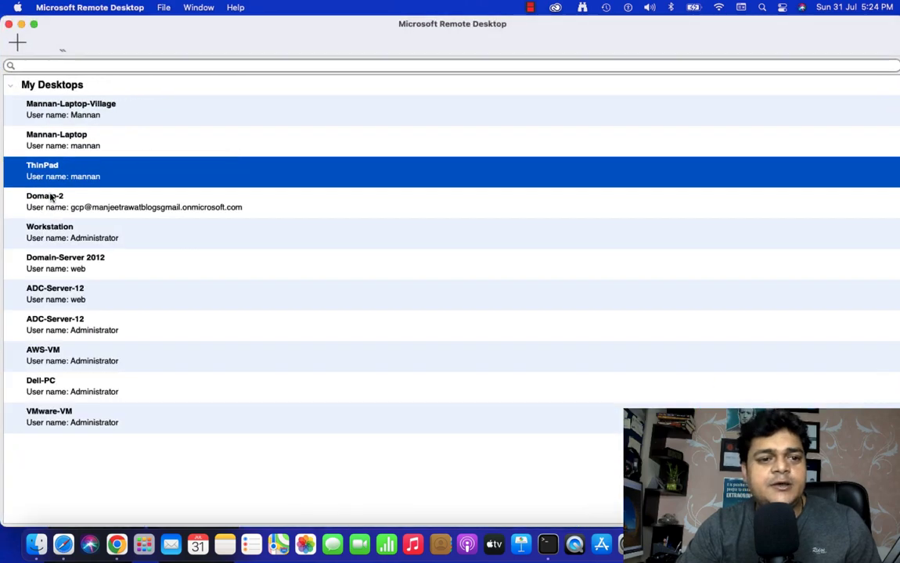
- Connect to Workstation past the certificate prompt, minimize VMware, and launch Paint with mspaint
double_click(75, 235)
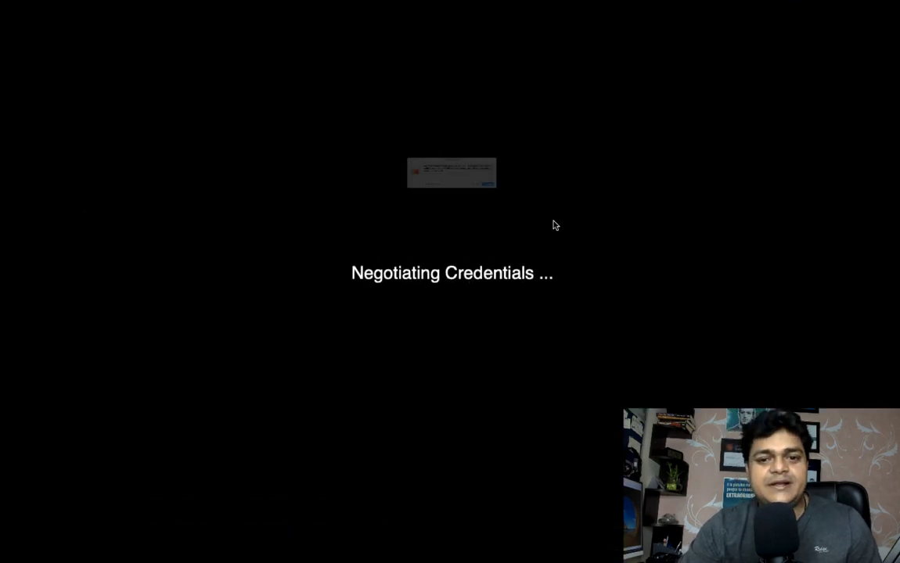
click(609, 218)
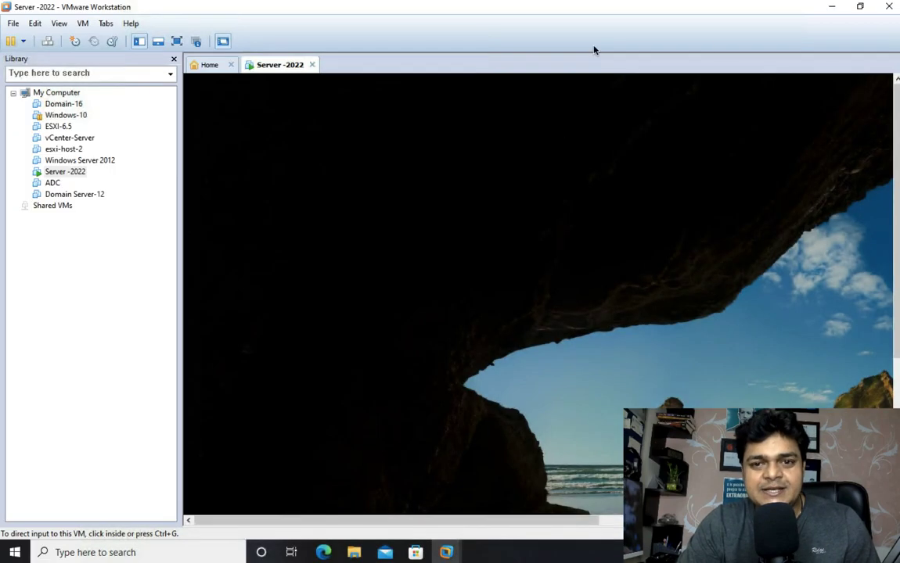
click(831, 8)
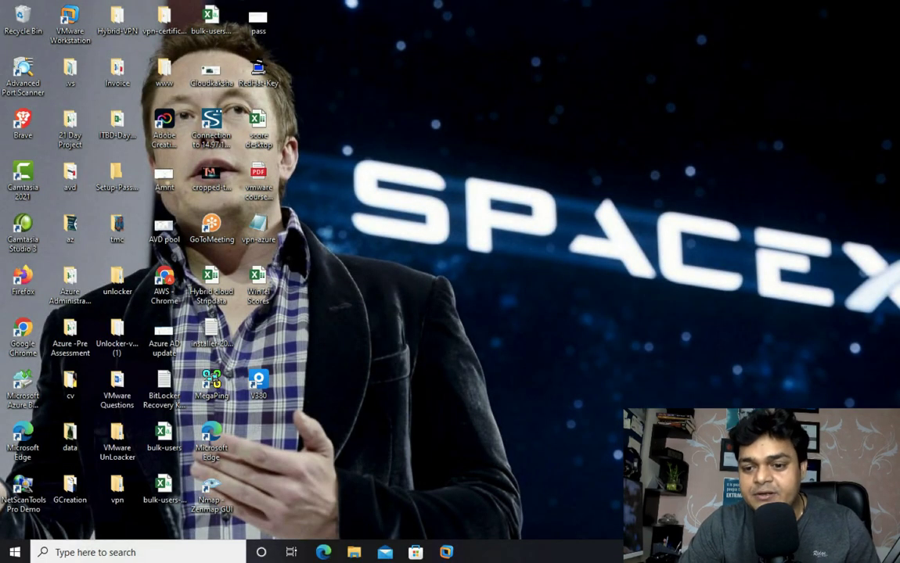
key(super+r)
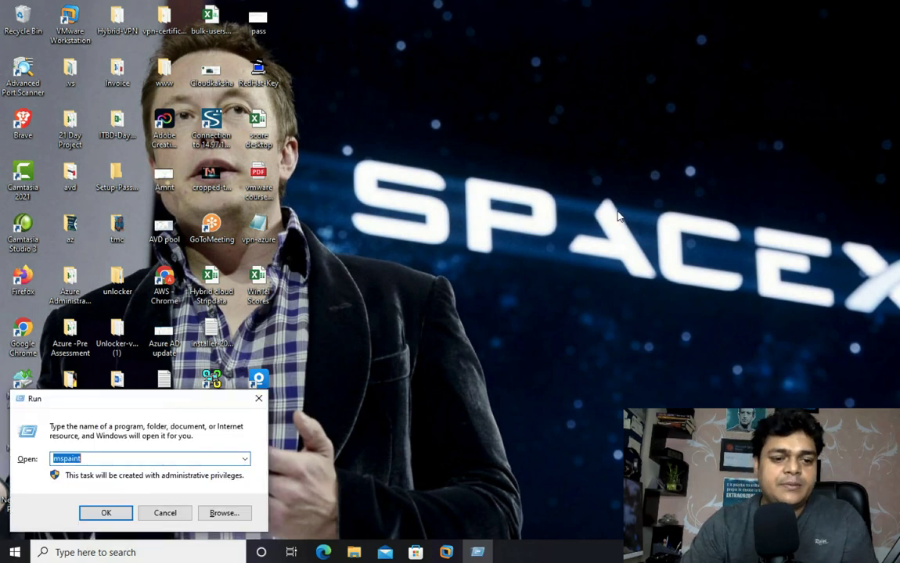
key(Return)
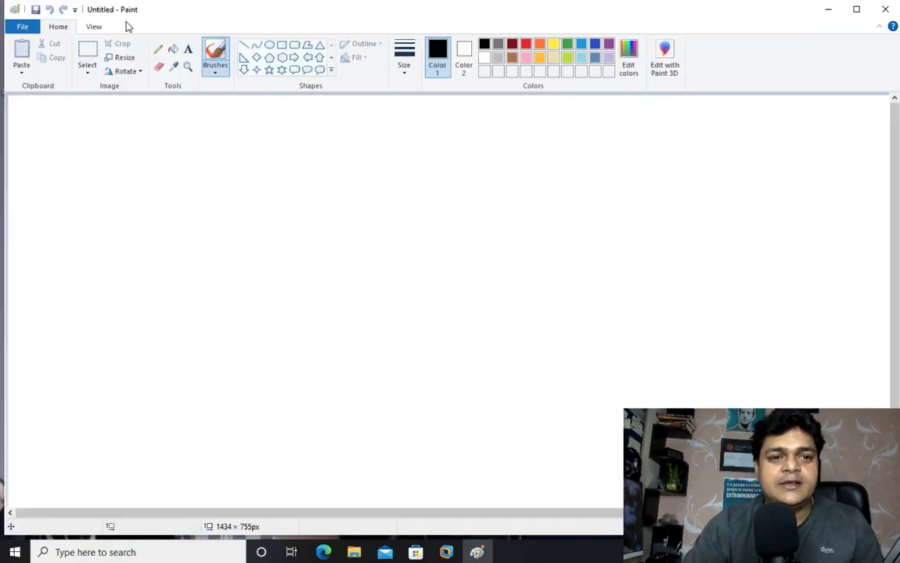
click(187, 49)
- Draw a text box and type agenda lines '1-What is AD ?', '2-Installation of AD', '3-Identification'
drag(106, 126, 569, 431)
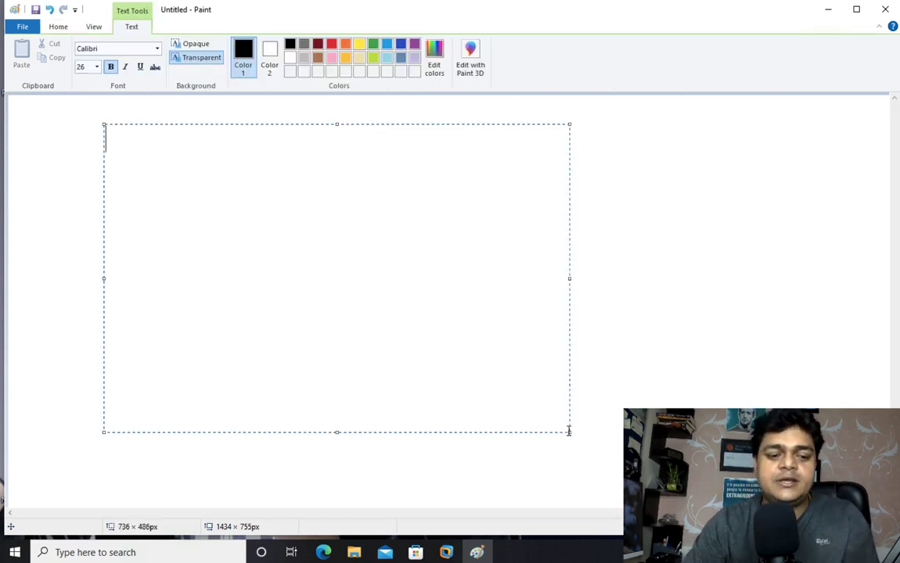
text(1-)
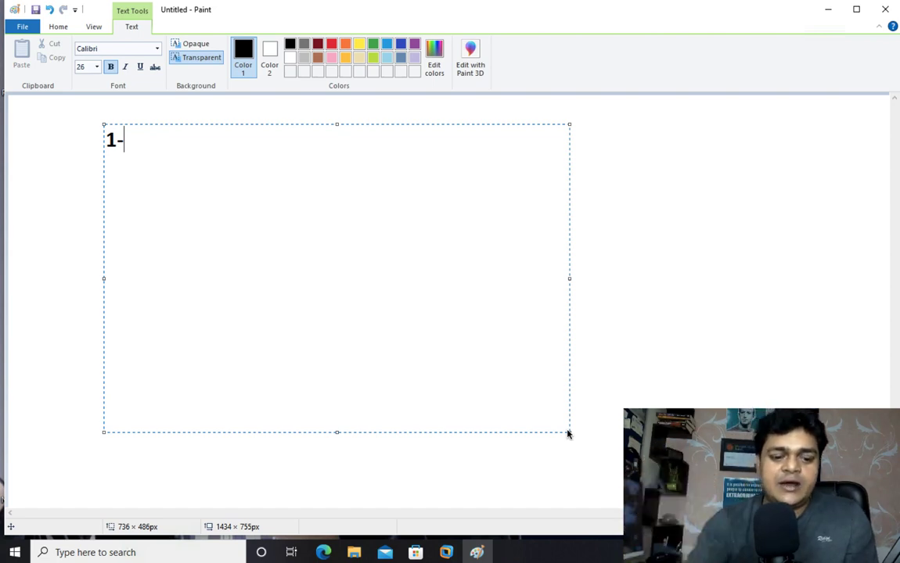
text(What is AD)
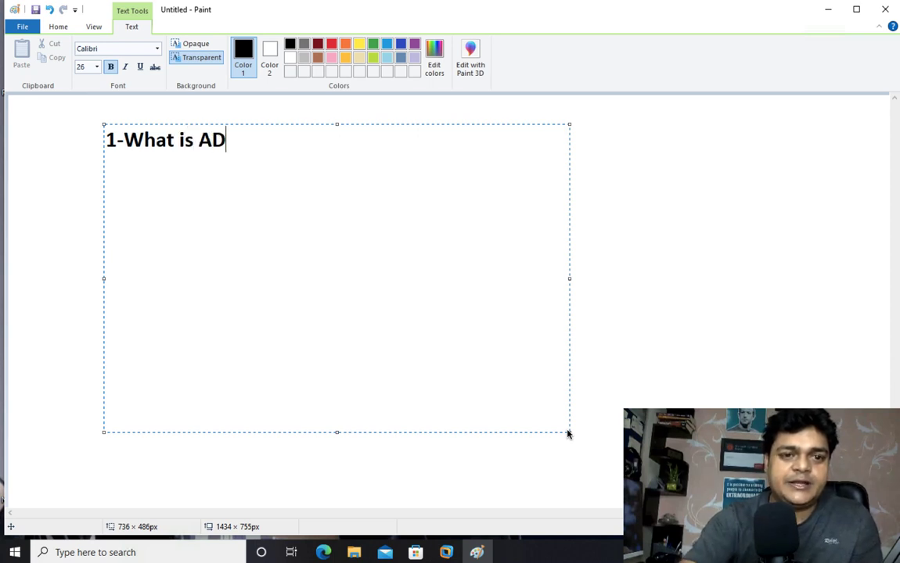
text( ?)
key(Return)
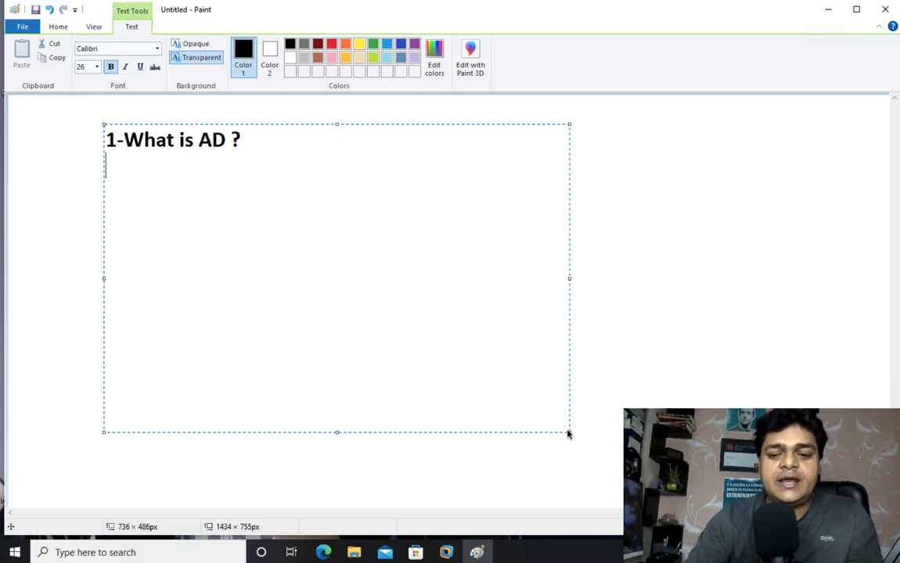
text(2-)
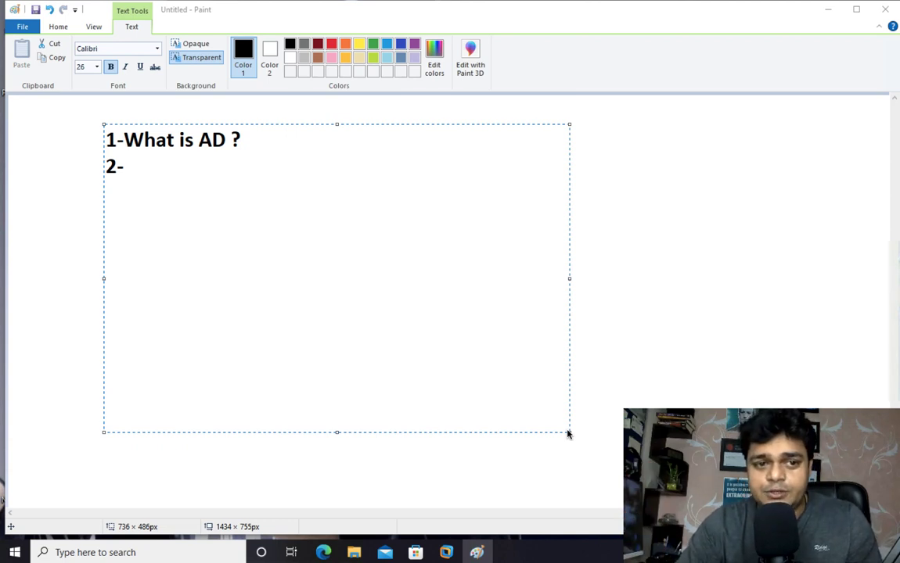
click(198, 373)
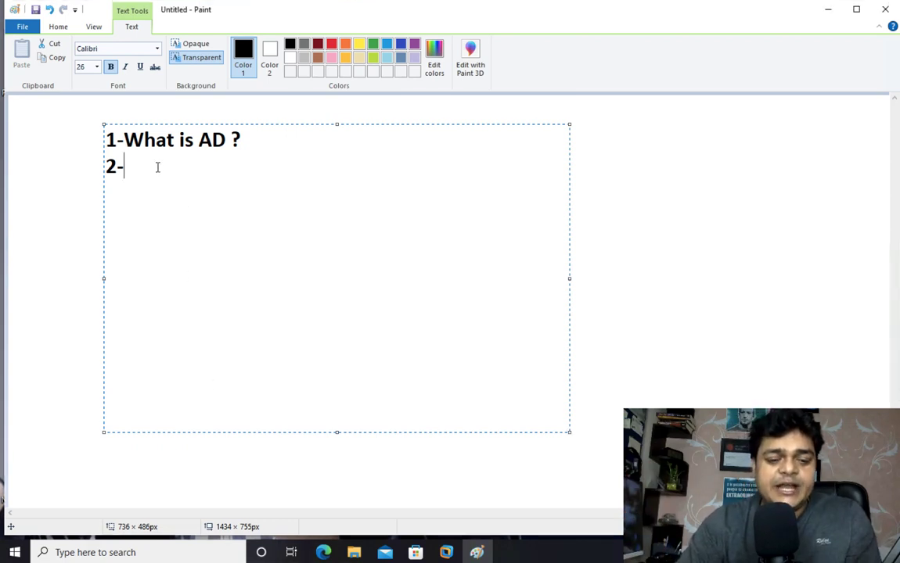
text(Ins)
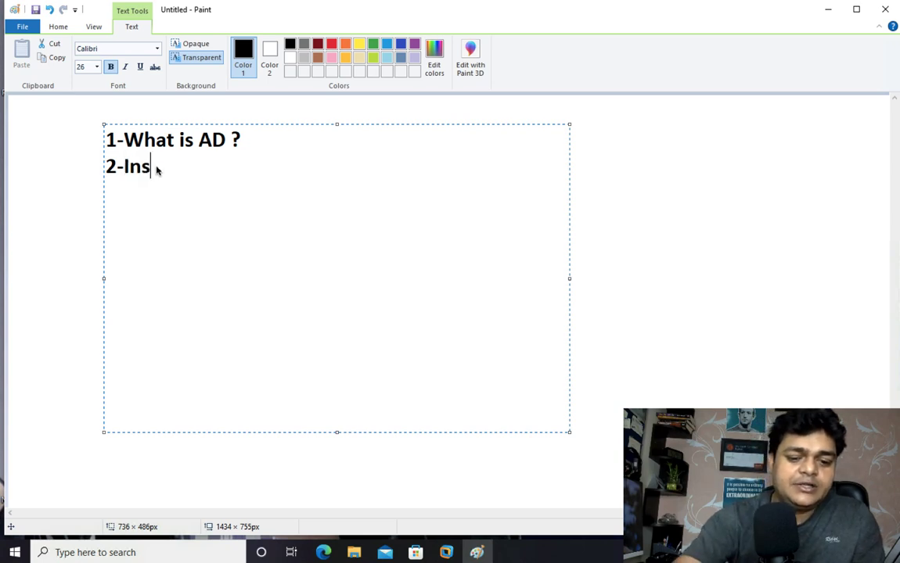
text(tallation if)
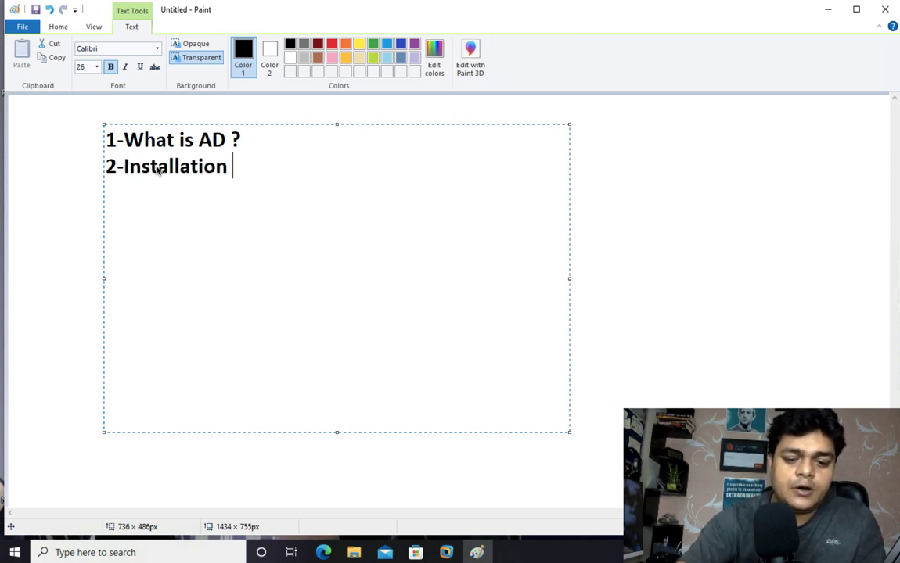
key(BackSpace)
key(BackSpace)
text(of AD )
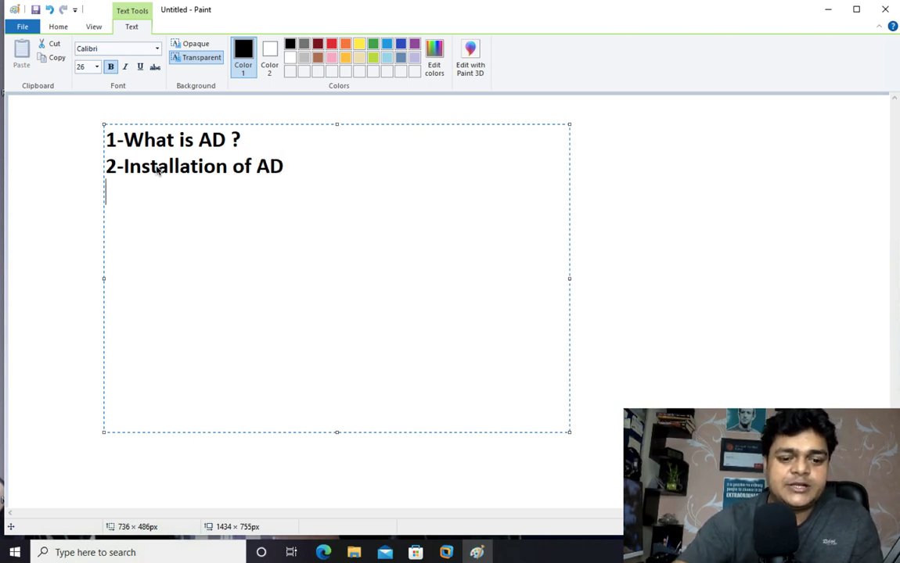
text(3)
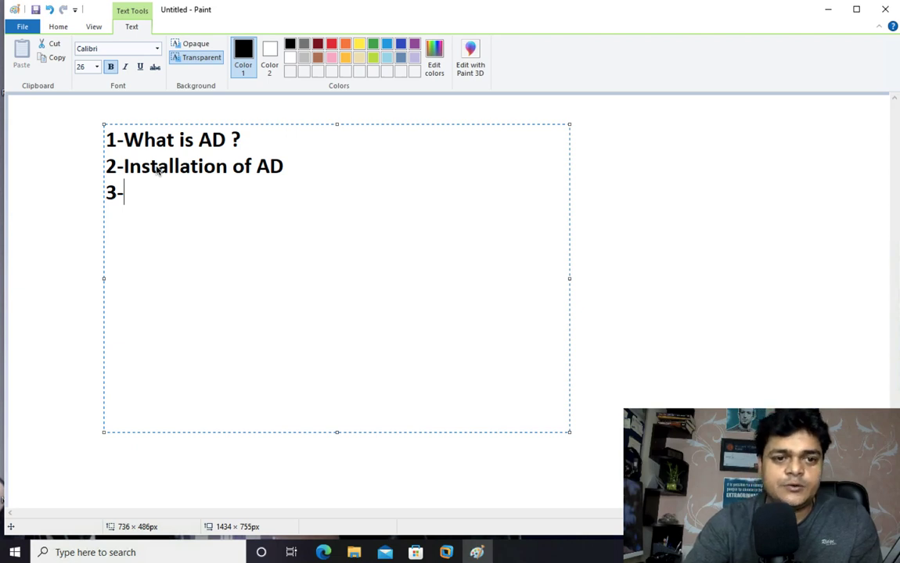
text(-Ident)
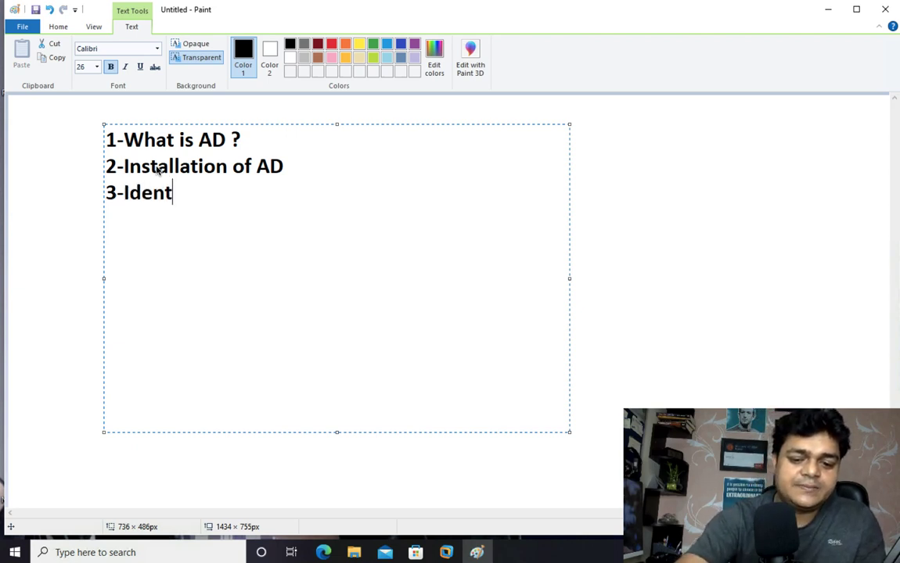
text(ification)
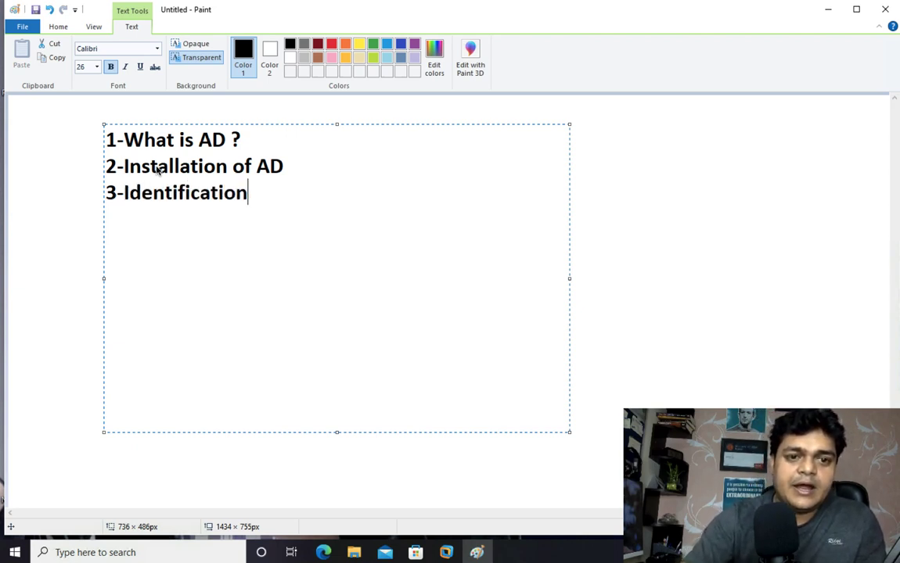
- Add '4-AD Objects and Containers', then select all the agenda text and make it red
key(Return)
key(BackSpace)
text(4)
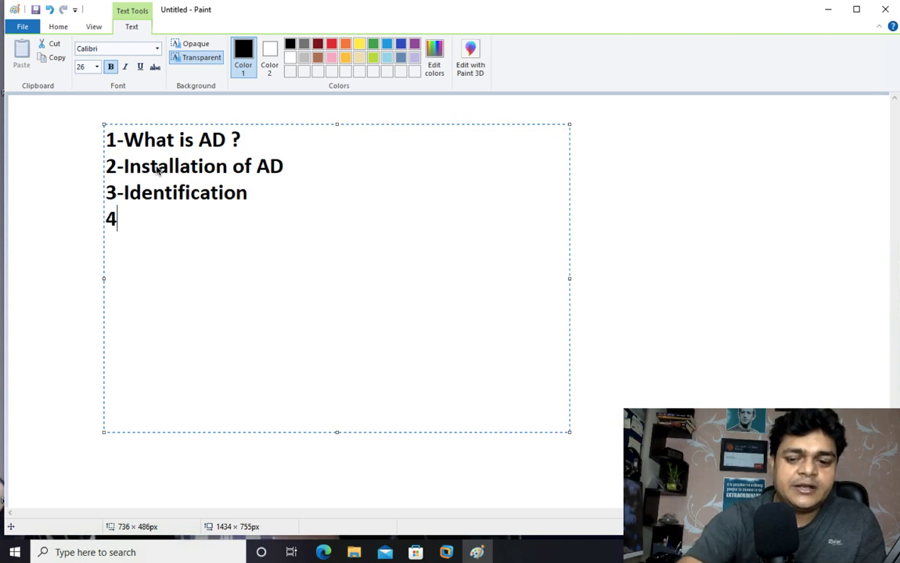
text(-AD )
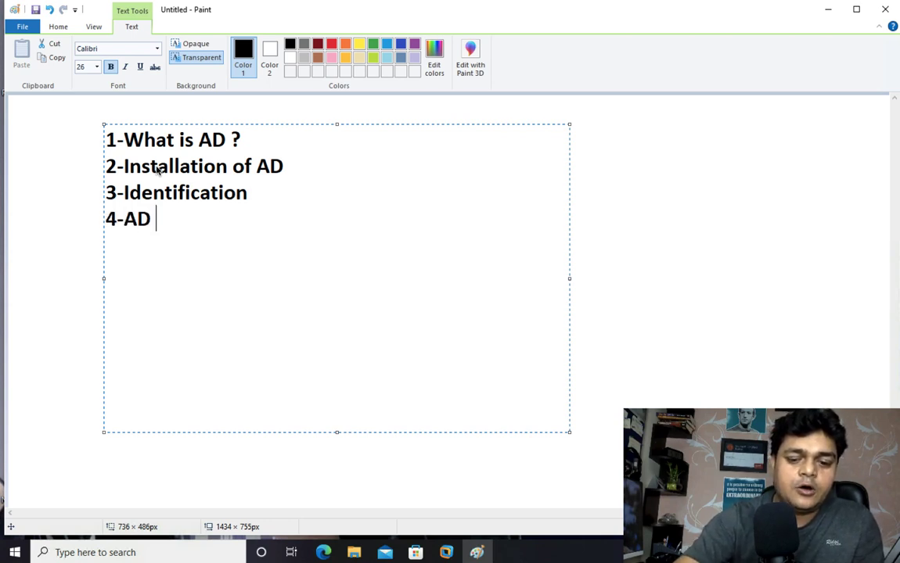
text(Objects and )
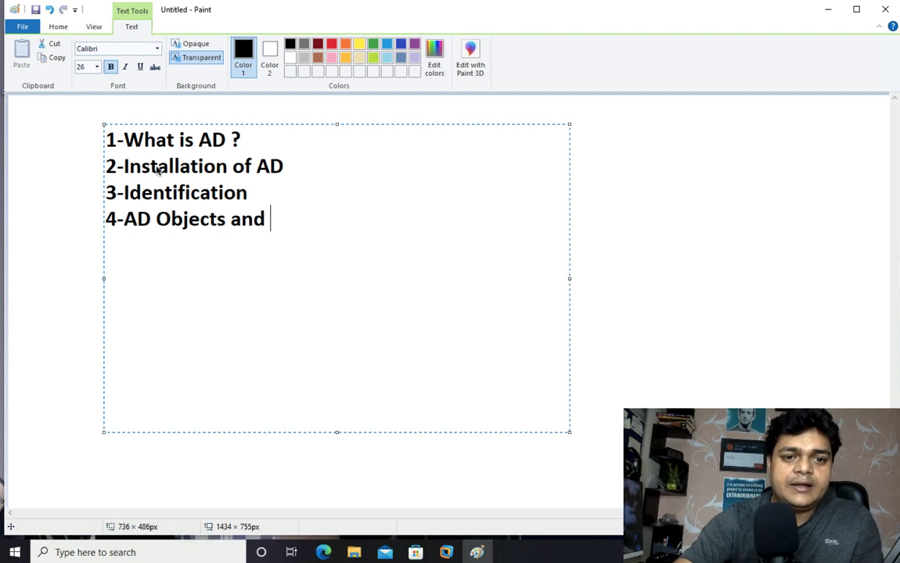
text(Container)
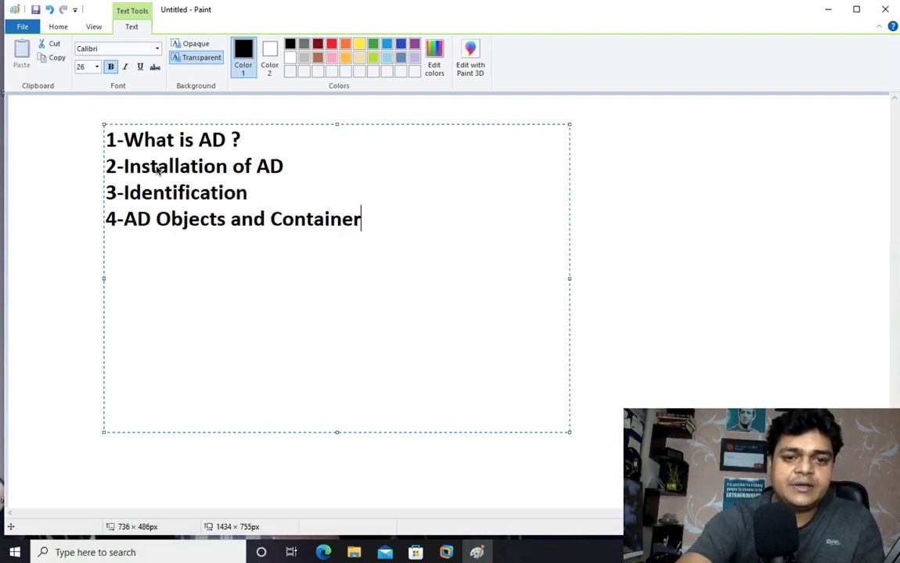
text(s)
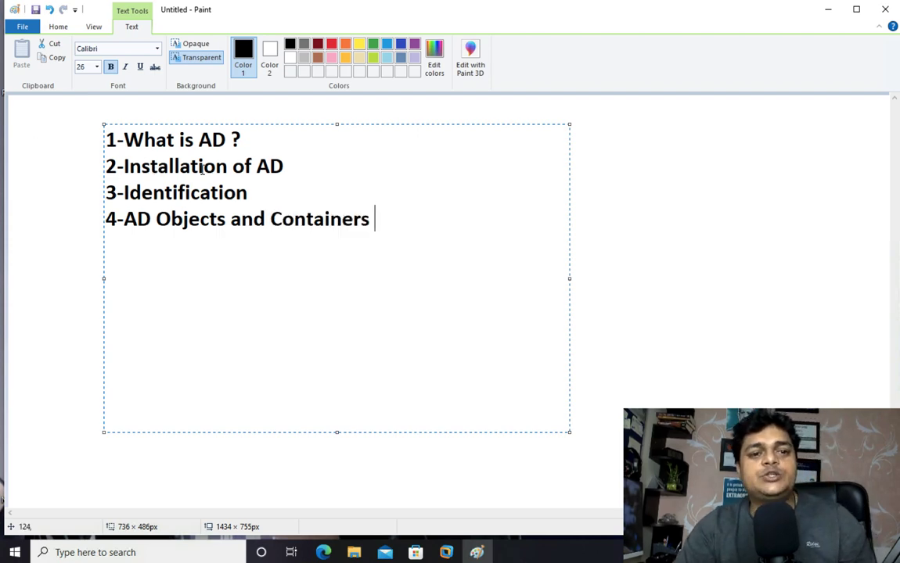
key(ctrl+a)
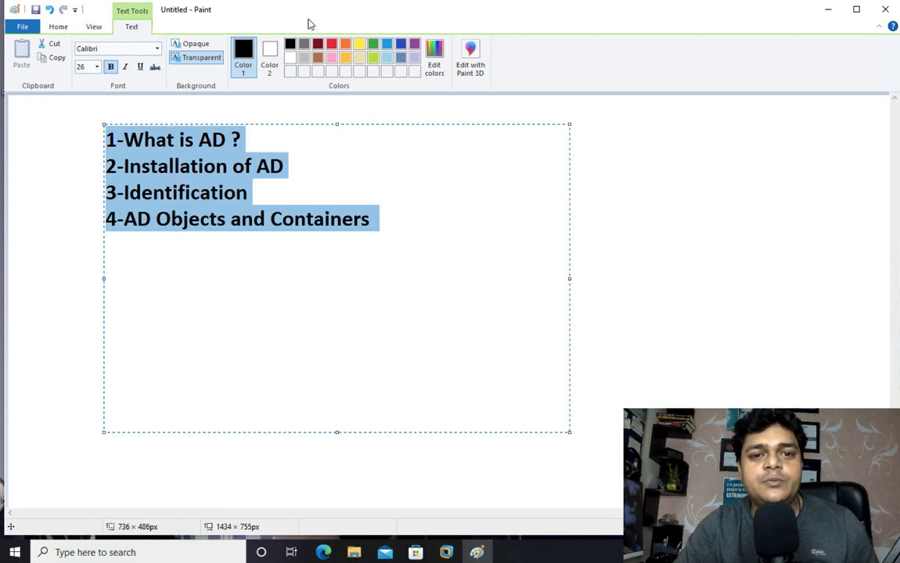
click(333, 45)
- Commit the red agenda text and bring up the Server -2022 virtual machine in VMware
click(657, 227)
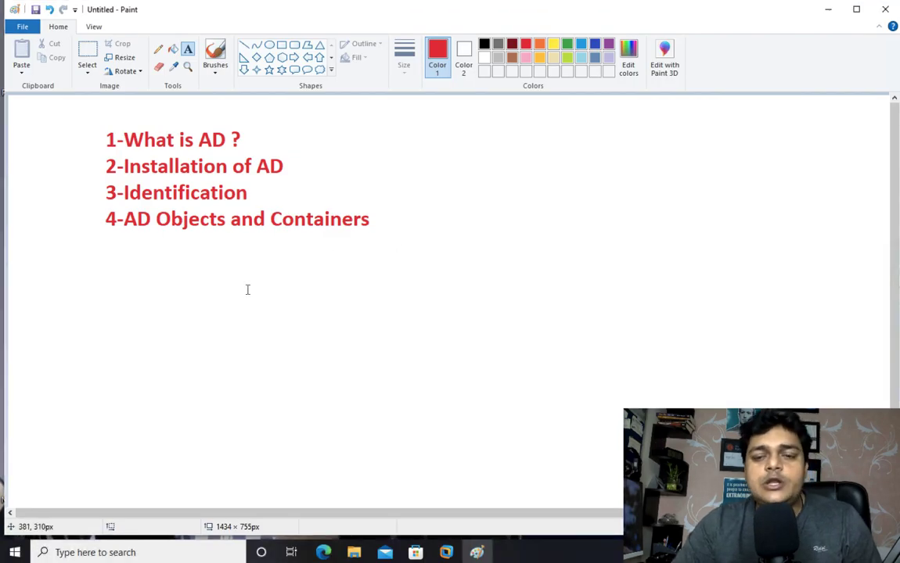
click(446, 553)
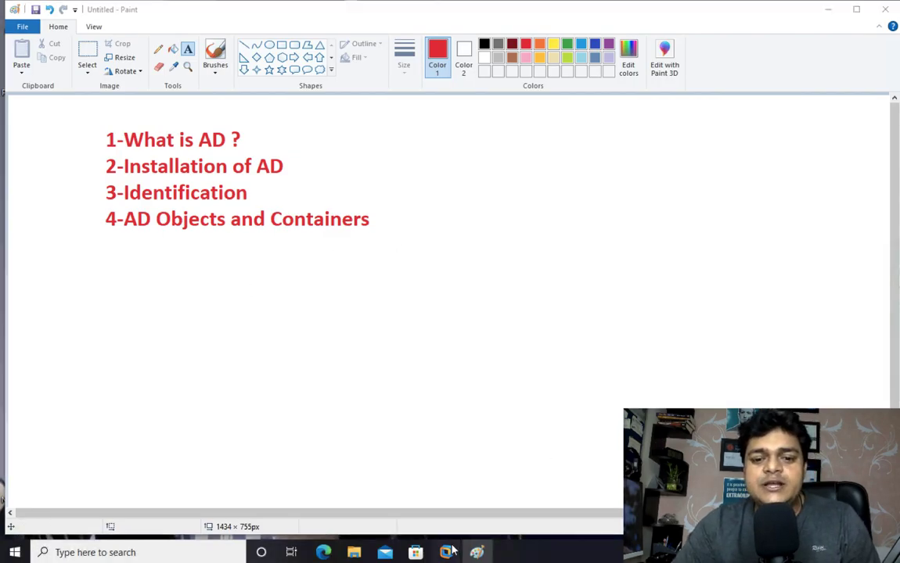
click(550, 460)
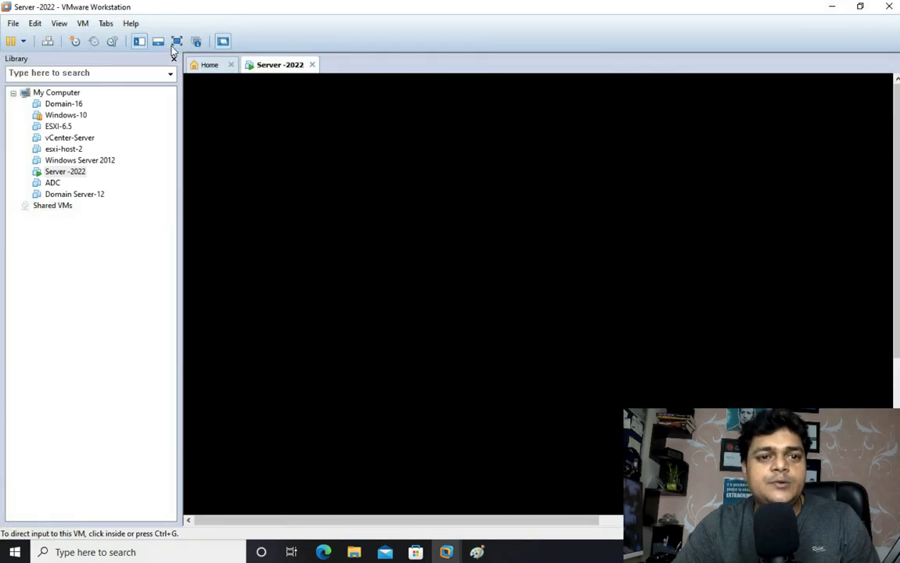
- In full screen, sign in to the Server -2022 VM as Administrator with its password
click(177, 40)
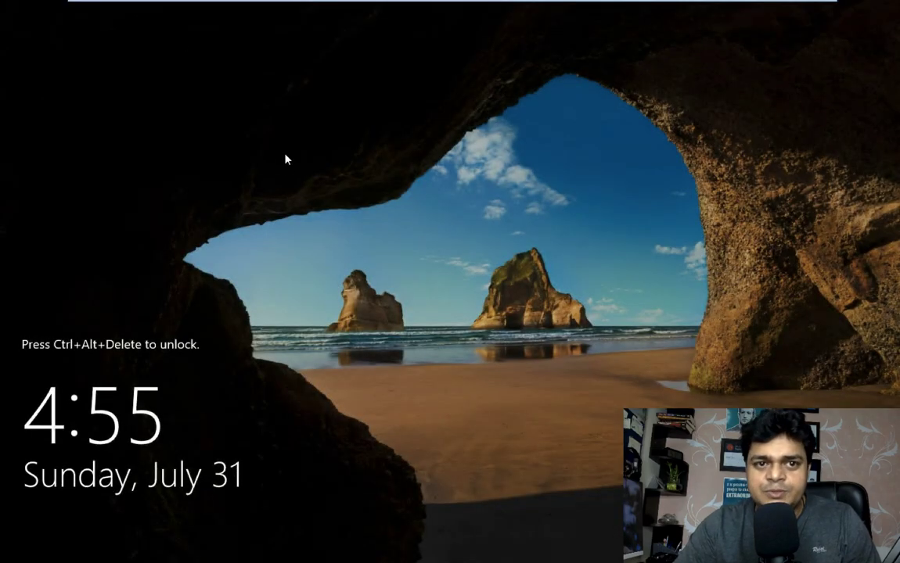
mouse_move(266, 6)
click(281, 28)
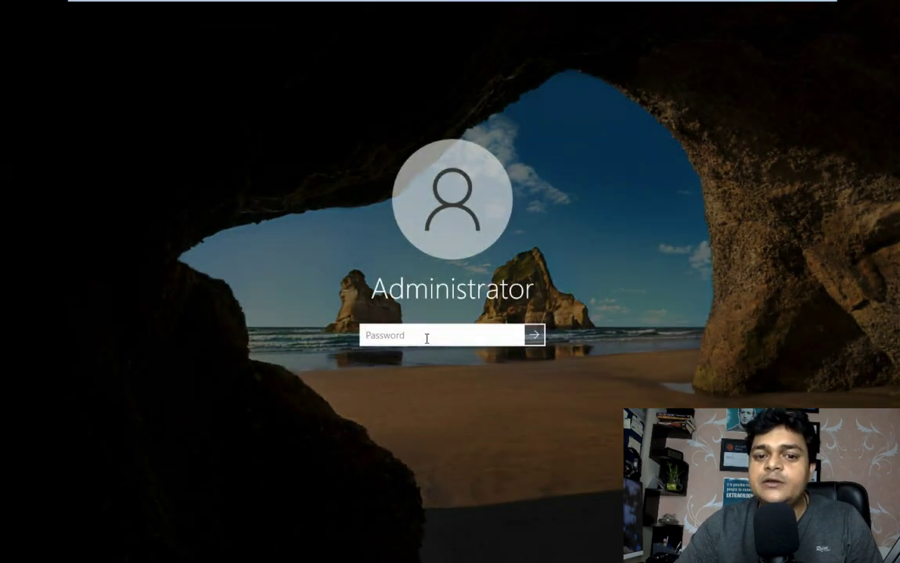
text(••••••)
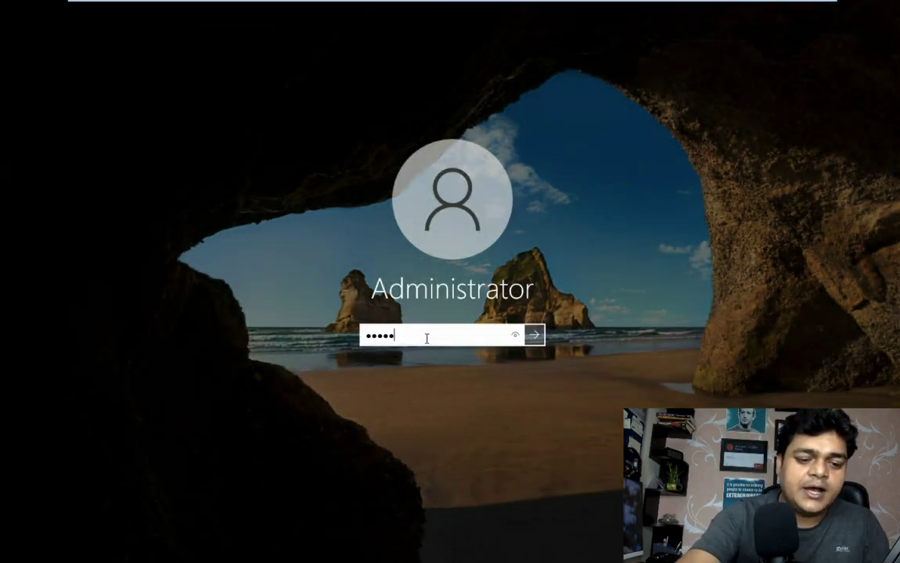
text(••••)
key(Return)
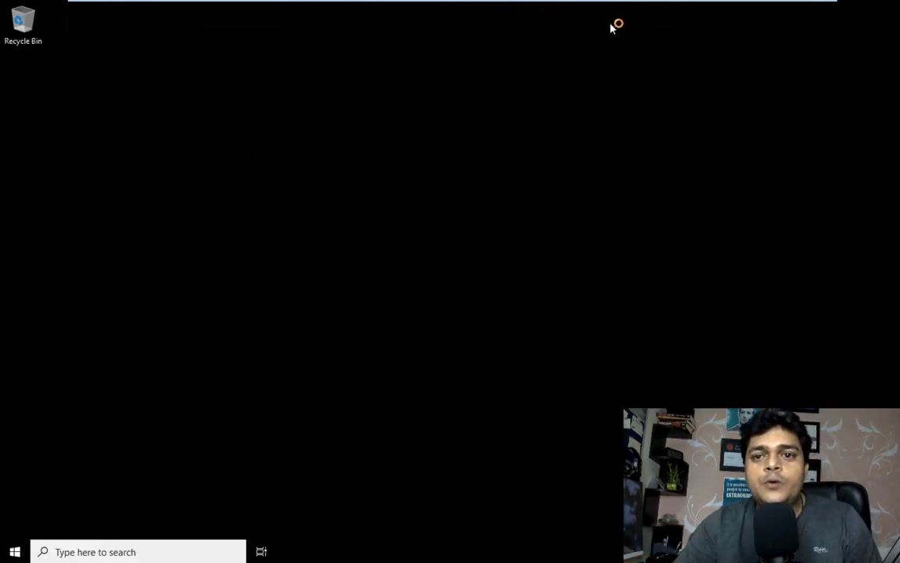
mouse_move(650, 3)
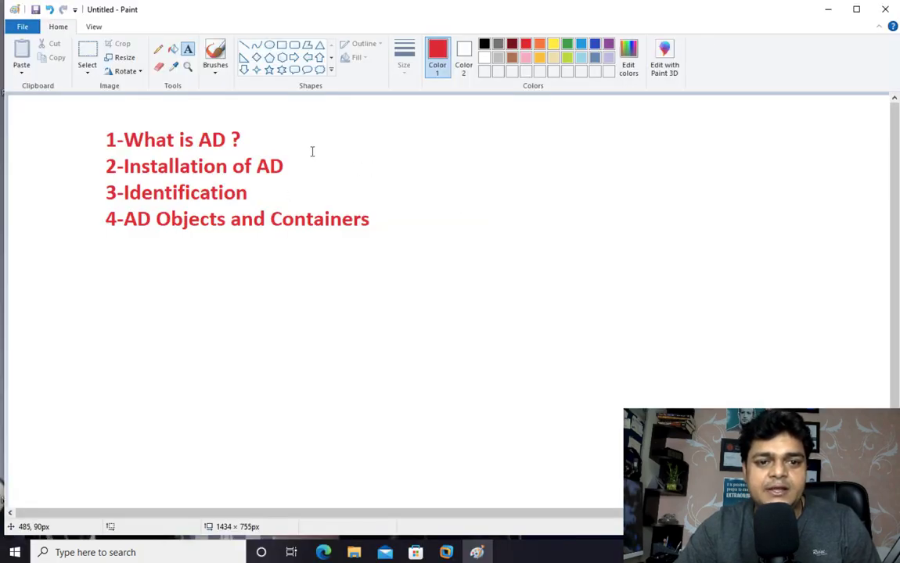
- Create a text box under the agenda and type black '1-Use local Admin to log-on'
drag(100, 277, 534, 507)
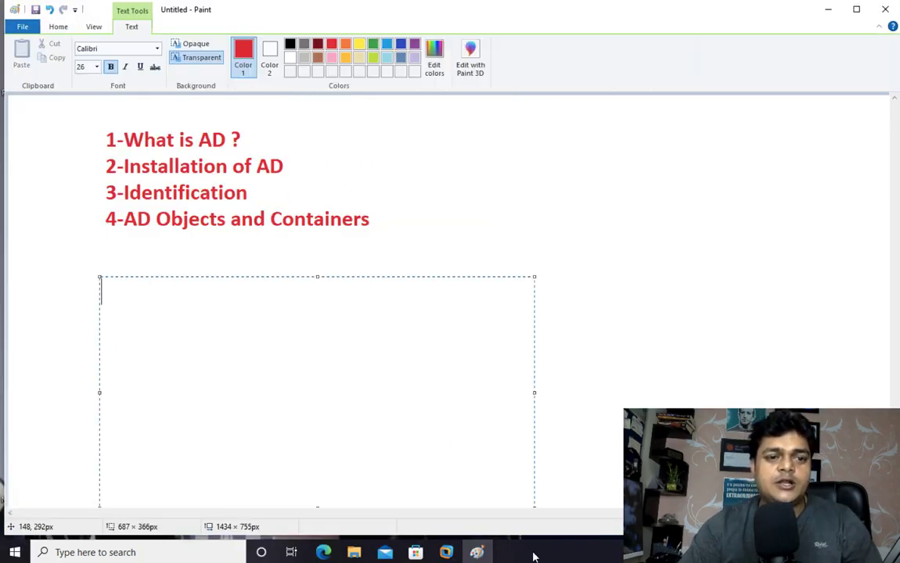
text(1-)
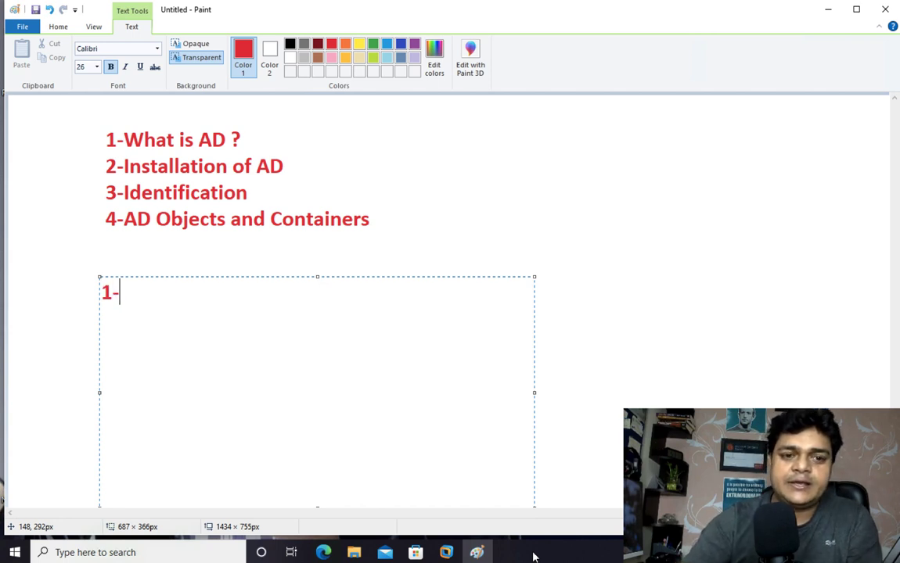
drag(152, 313, 102, 297)
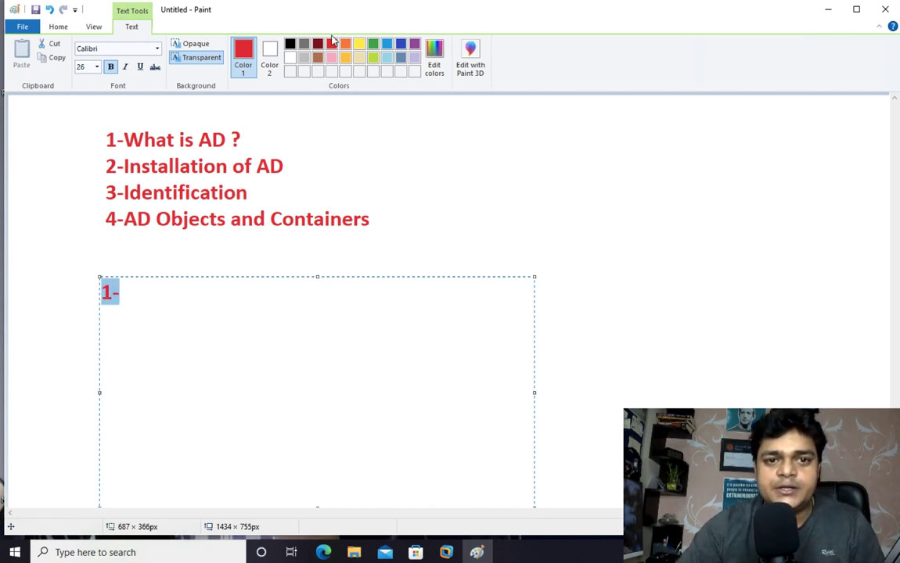
click(290, 44)
click(158, 368)
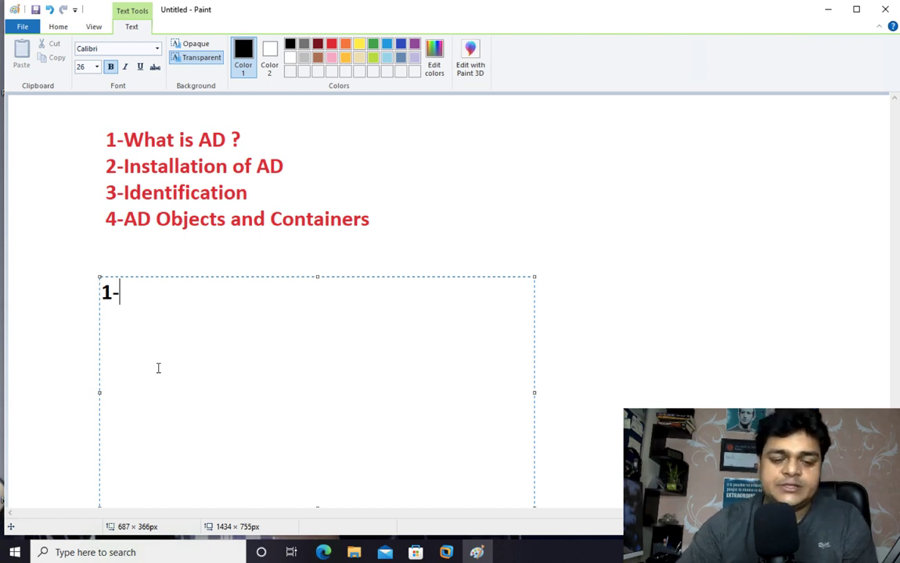
text(Use )
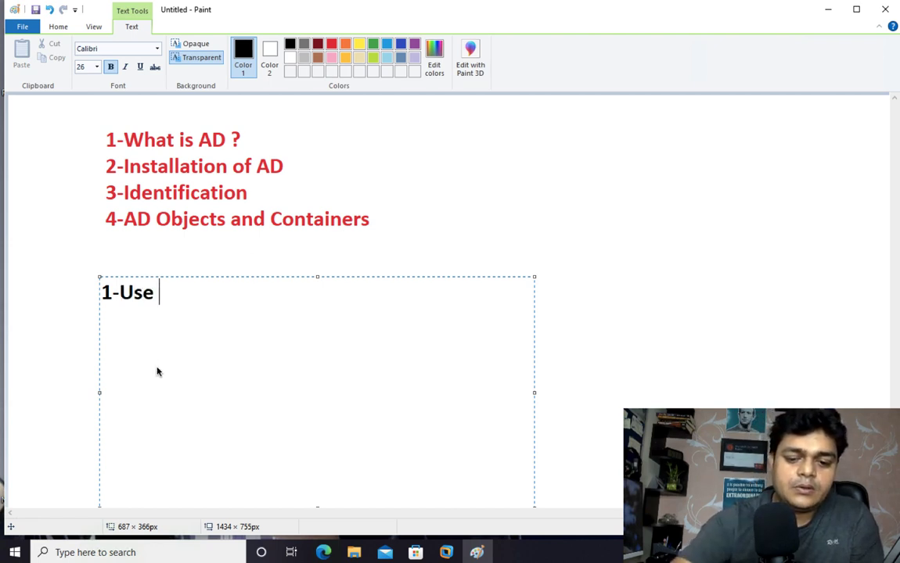
text(local dom)
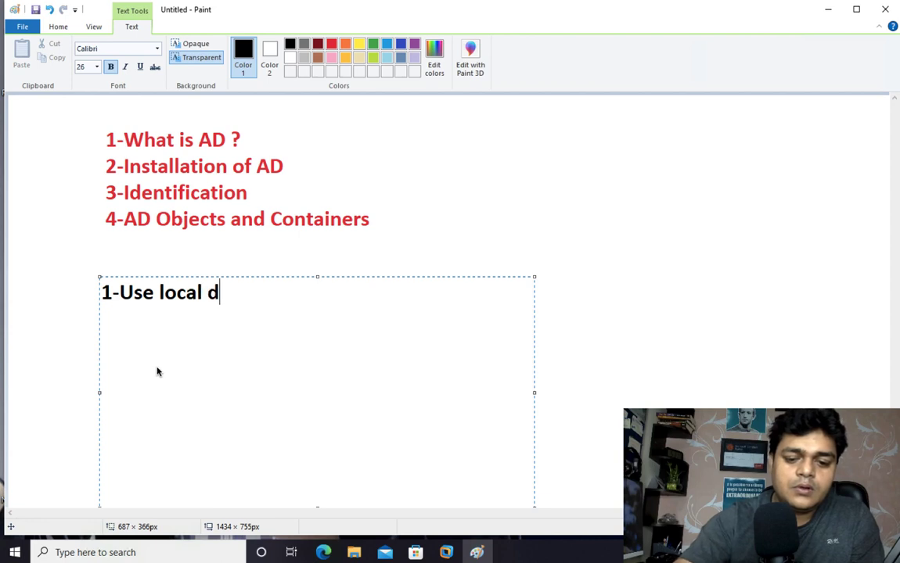
key(BackSpace)
key(BackSpace)
key(BackSpace)
text(A)
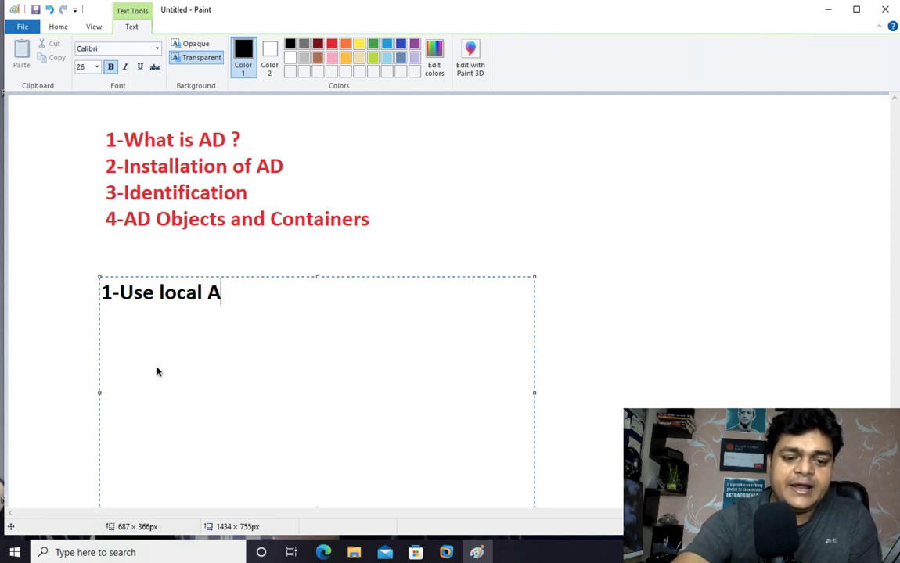
text(D)
key(BackSpace)
text(dm)
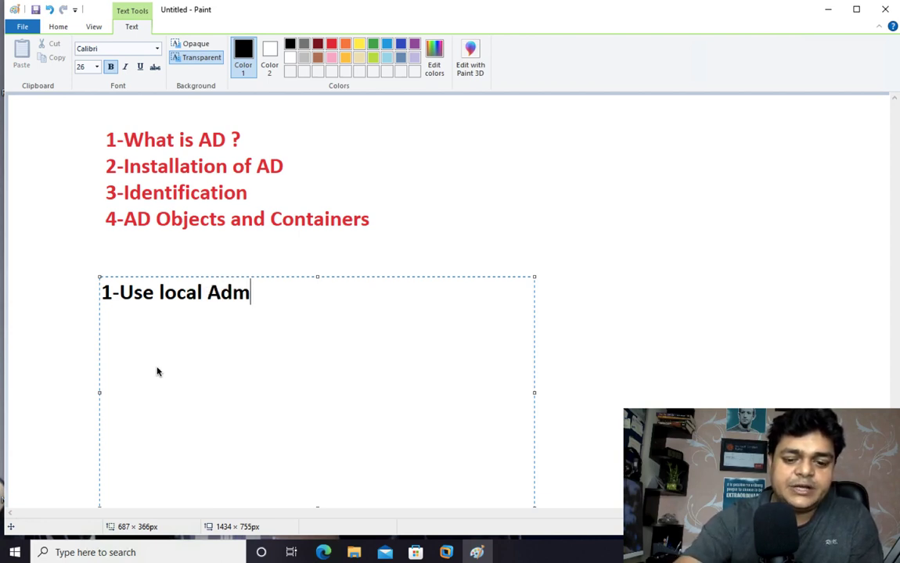
text(in to l)
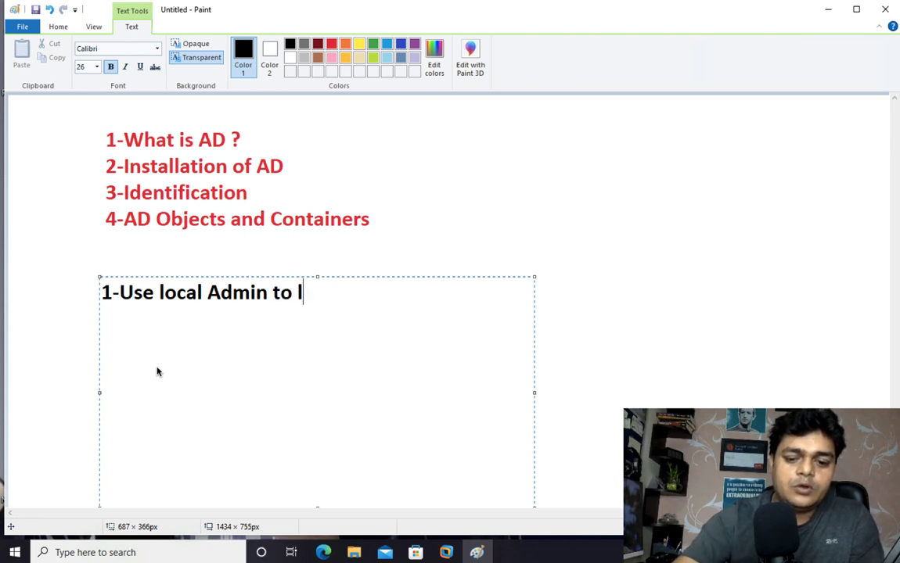
text(og-on)
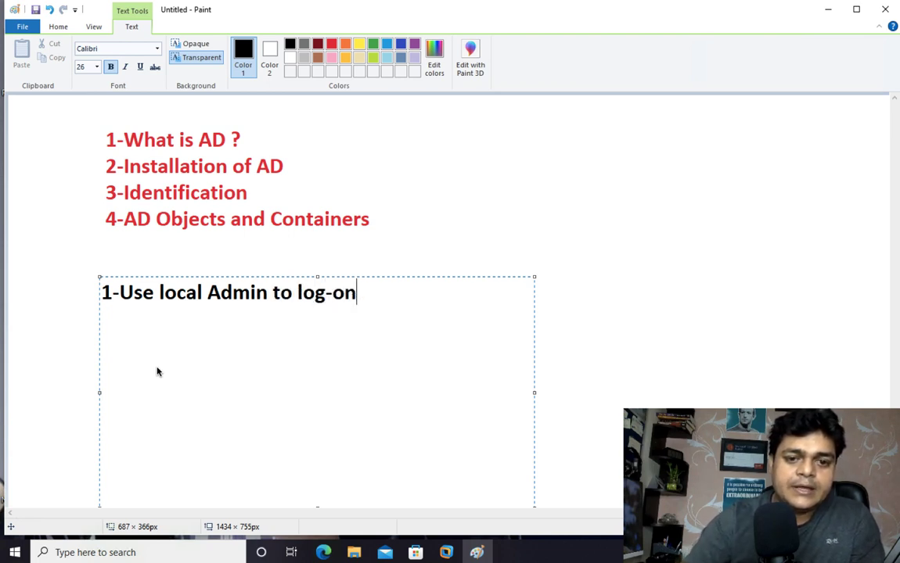
- Add '2-Manual IP with DNS Address', '3-Min 10Gb Free Space in C: Drive', '4- LAN Card must be active'
key(Return)
text(2-)
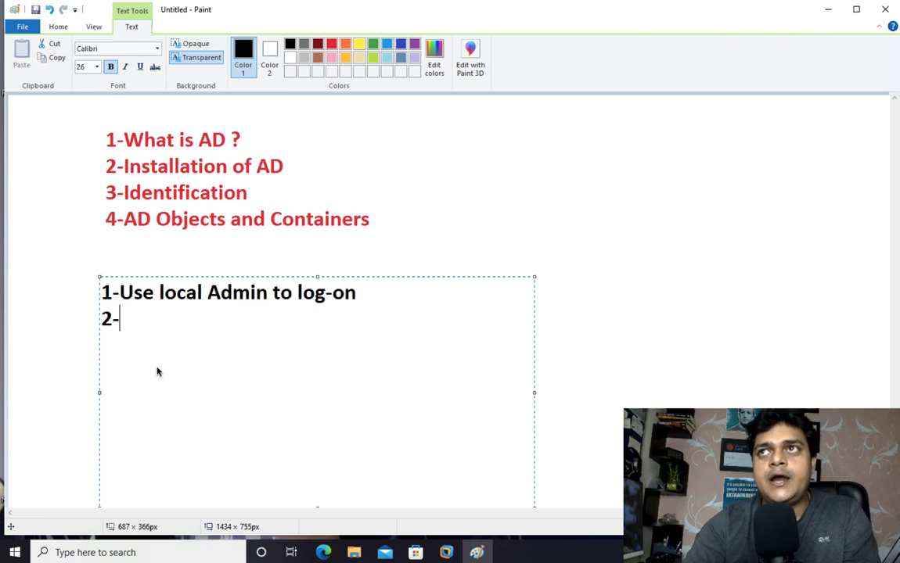
text(Manual)
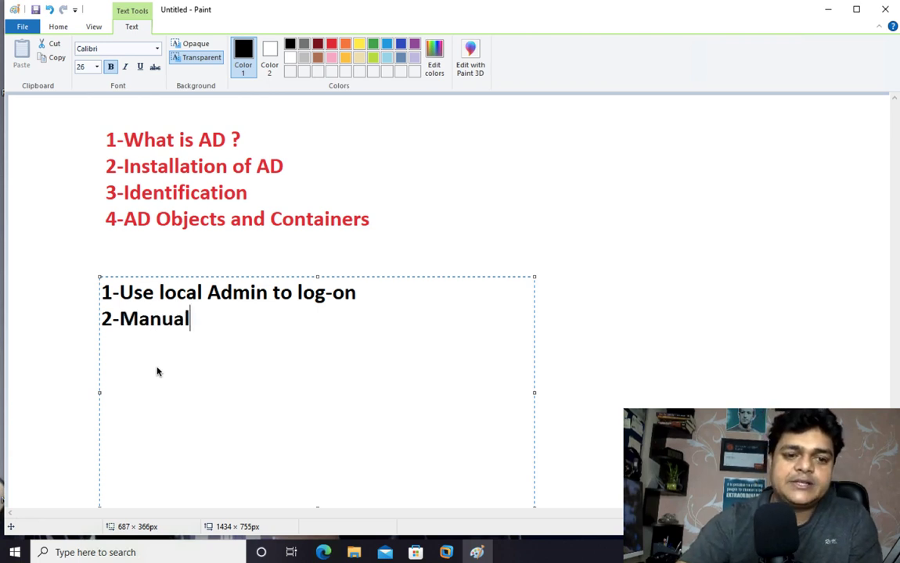
text( IP)
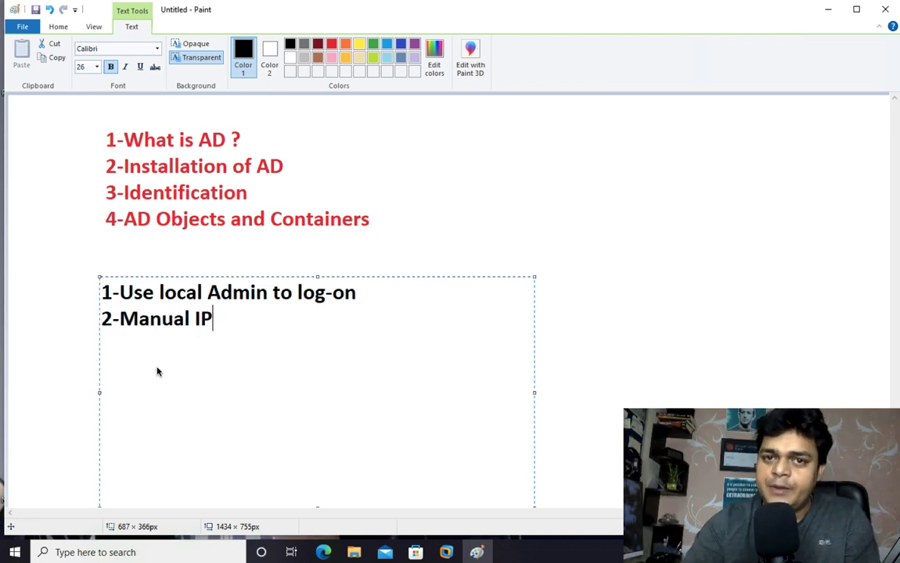
text(3)
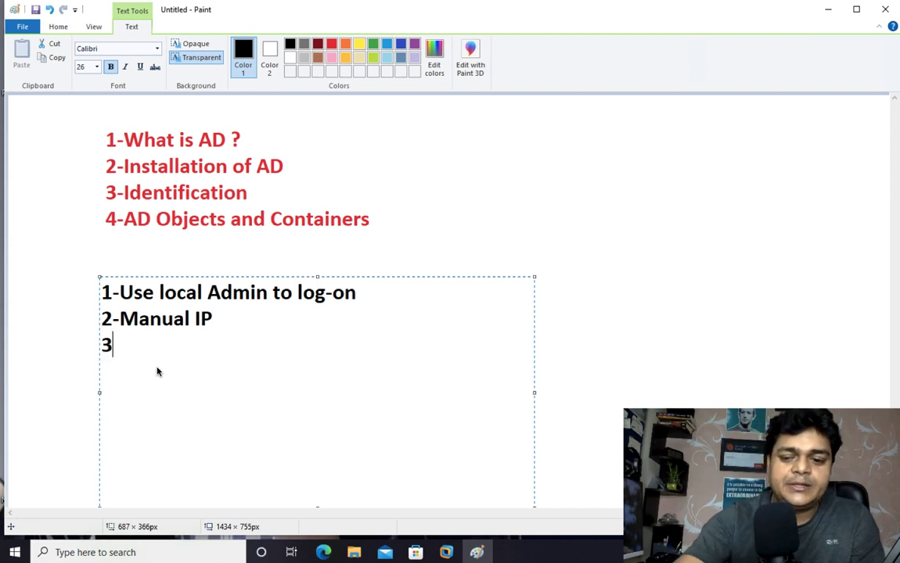
key(BackSpace)
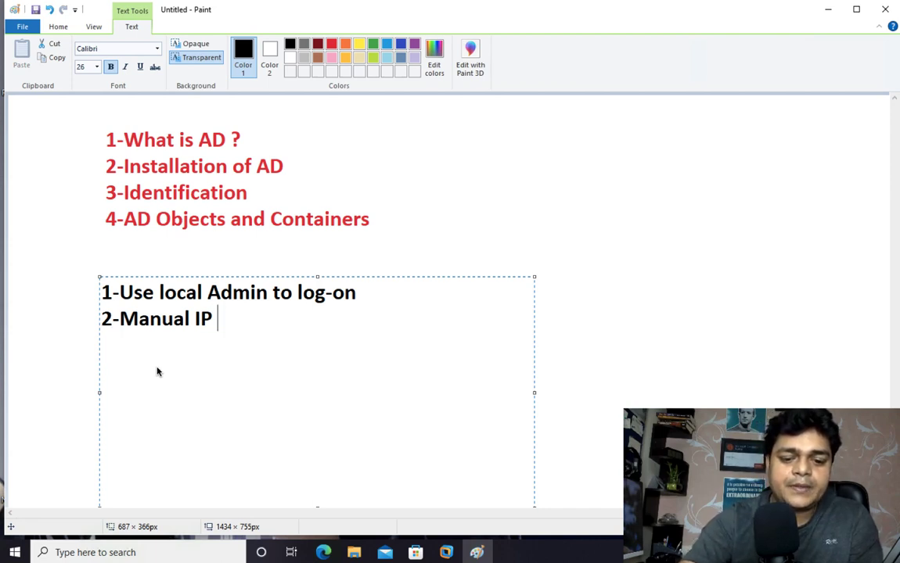
text(with DNS)
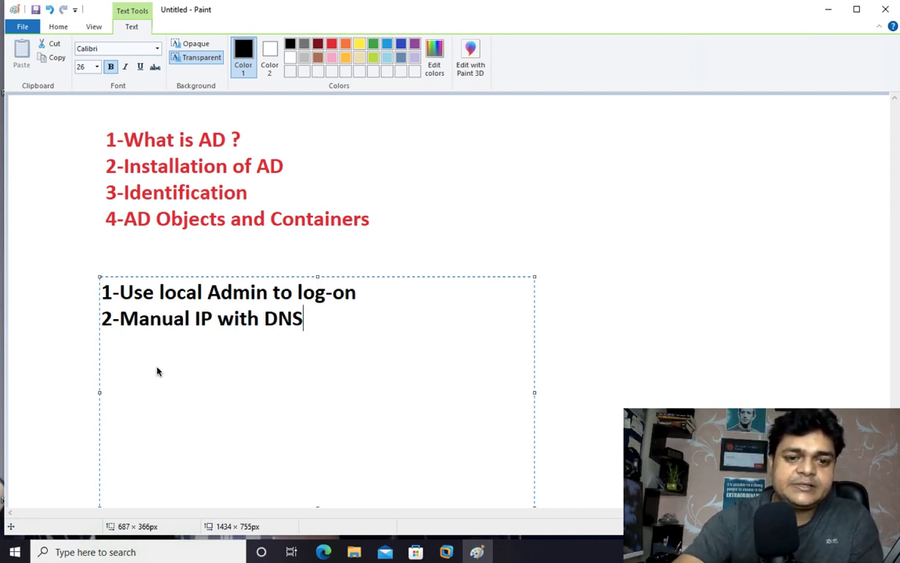
text( Address )
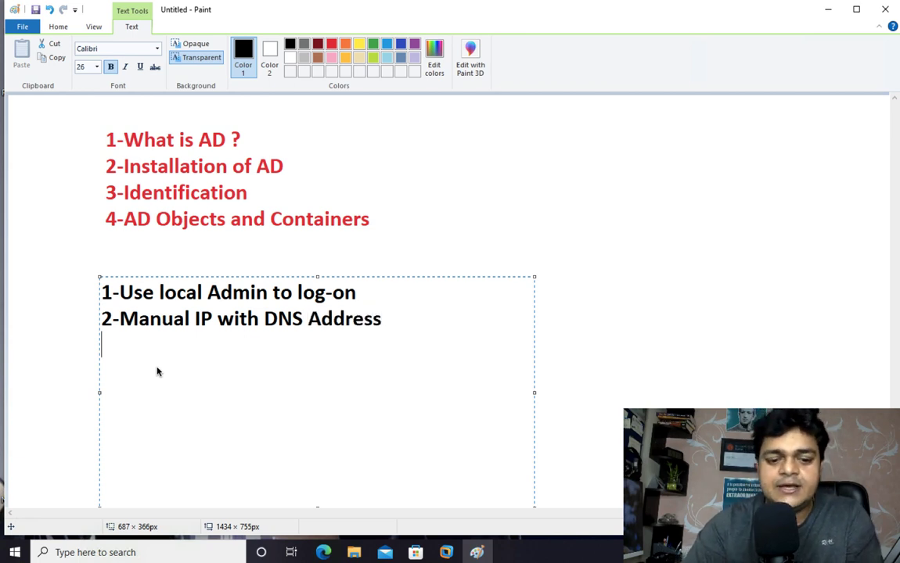
text(3-)
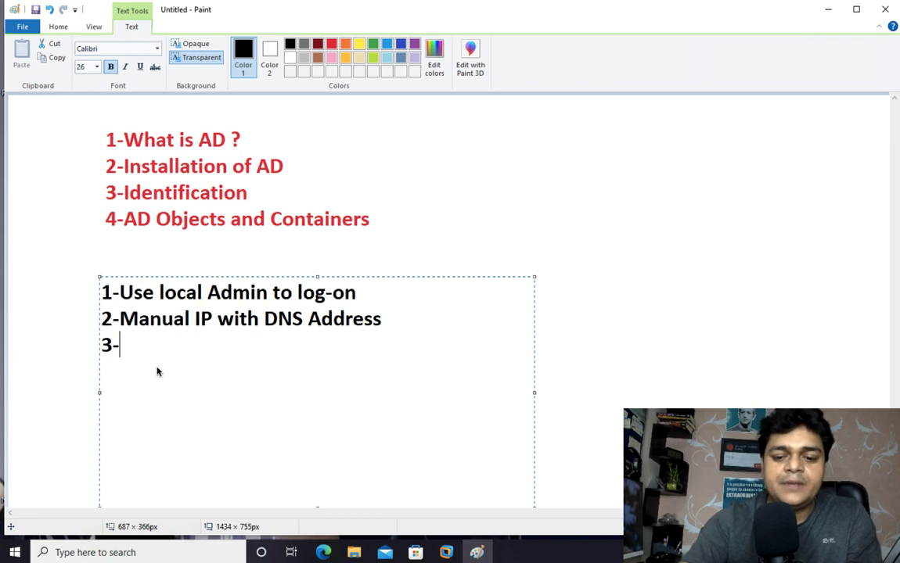
text(Min 10Gb)
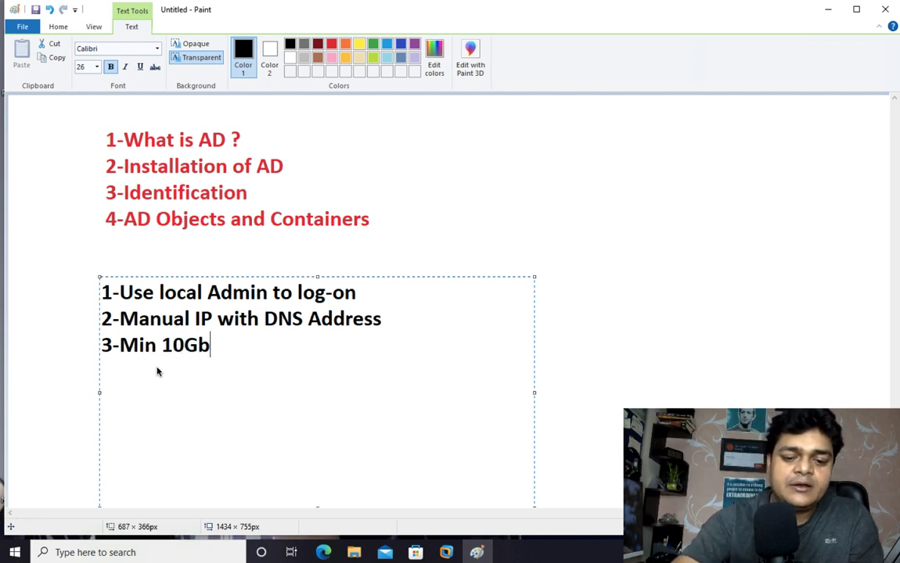
text( Free )
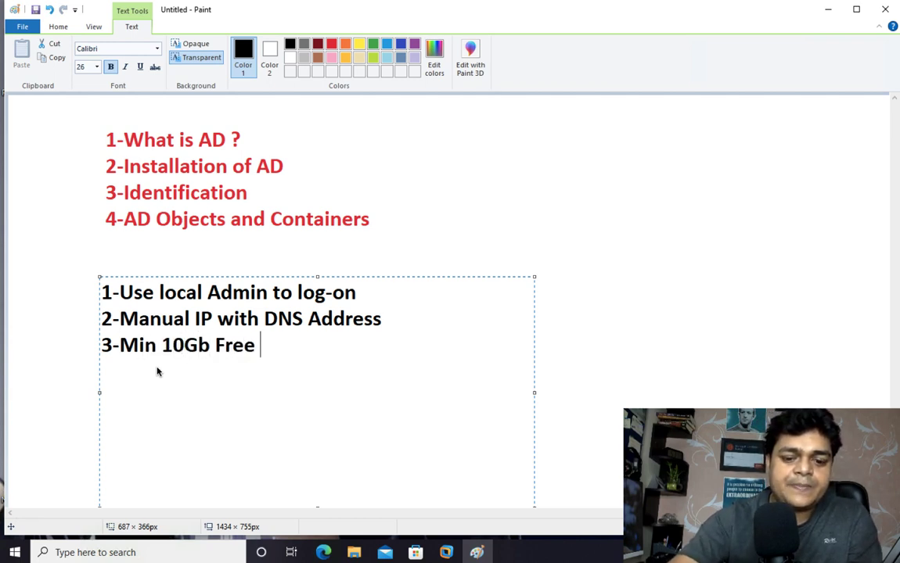
text(Space in)
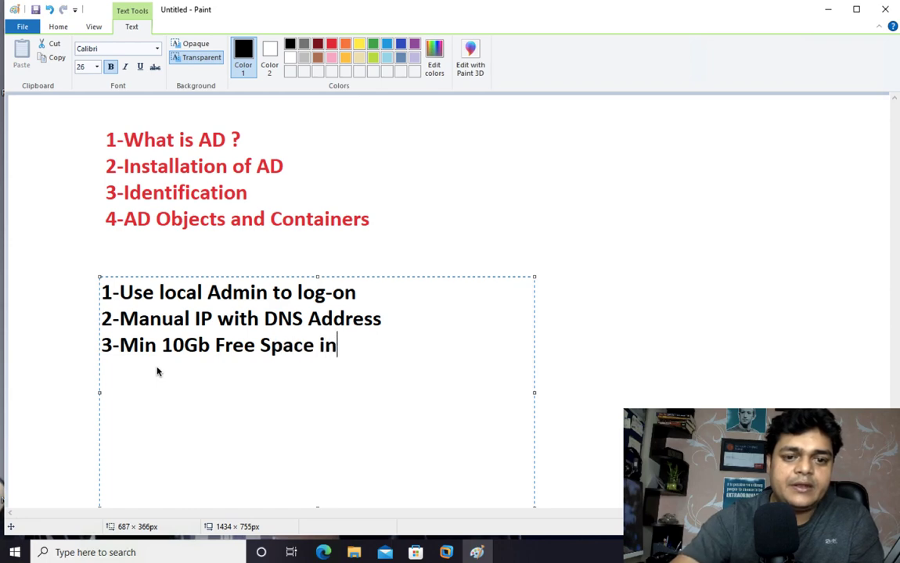
text( C)
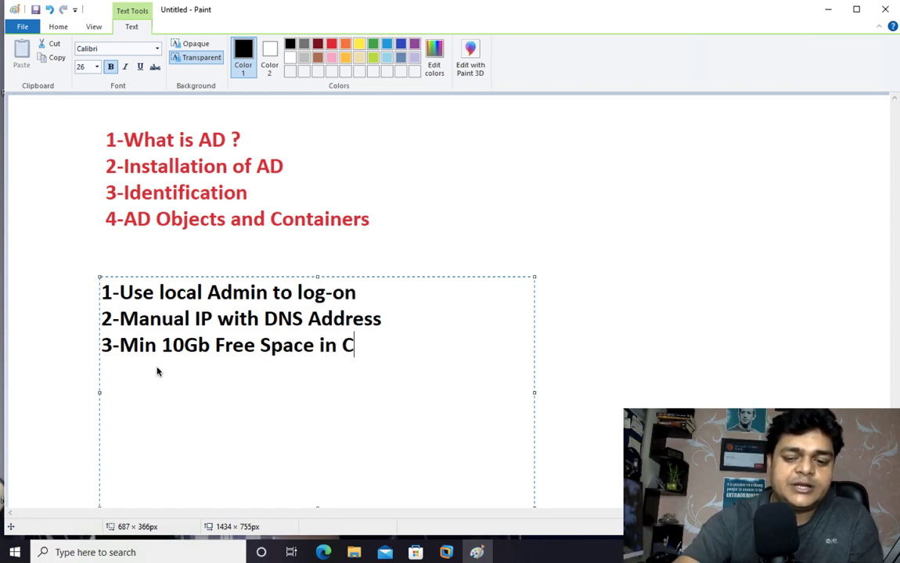
text(: Drive)
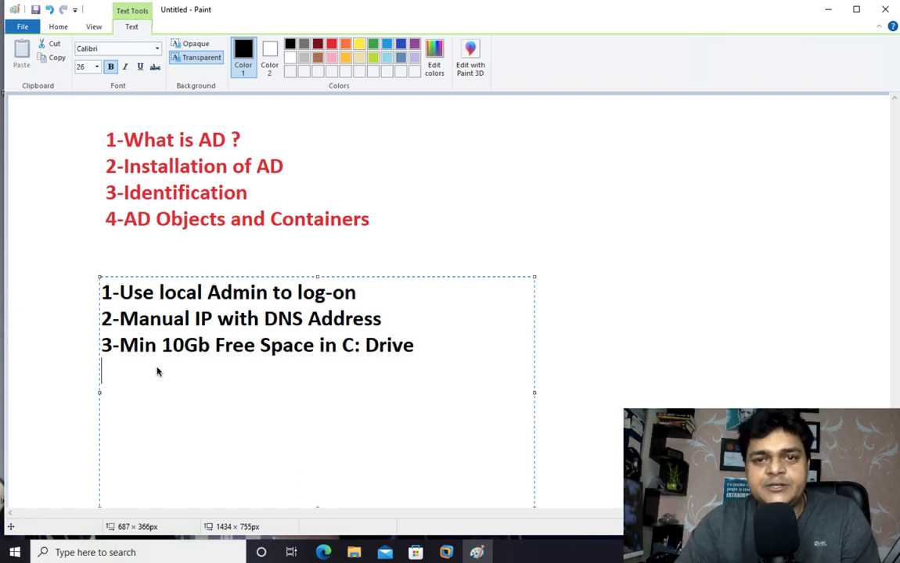
text(4)
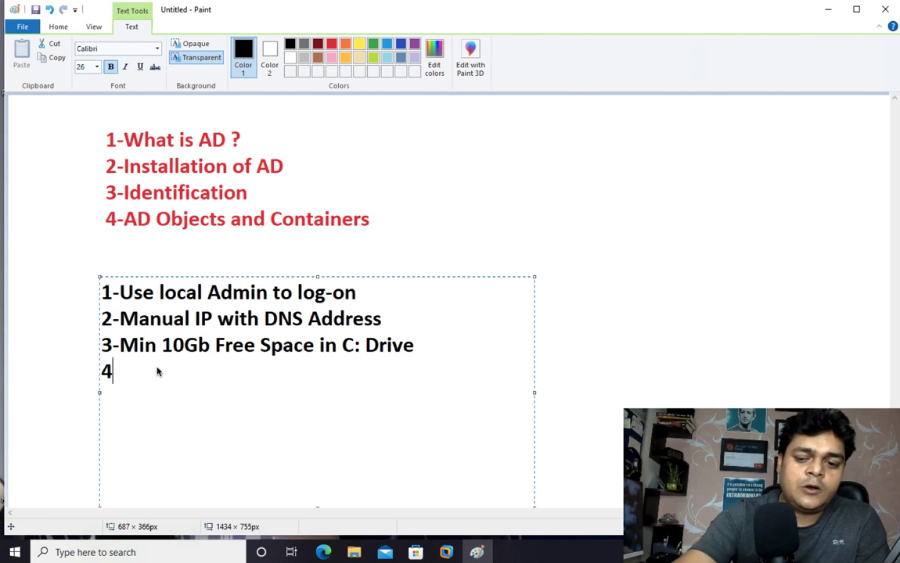
text(- LAB)
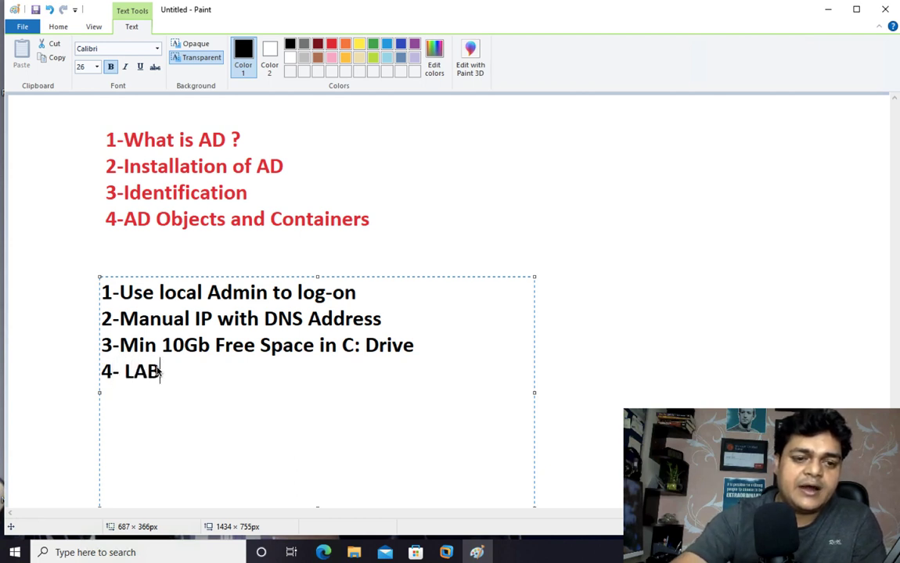
key(BackSpace)
text(N Card)
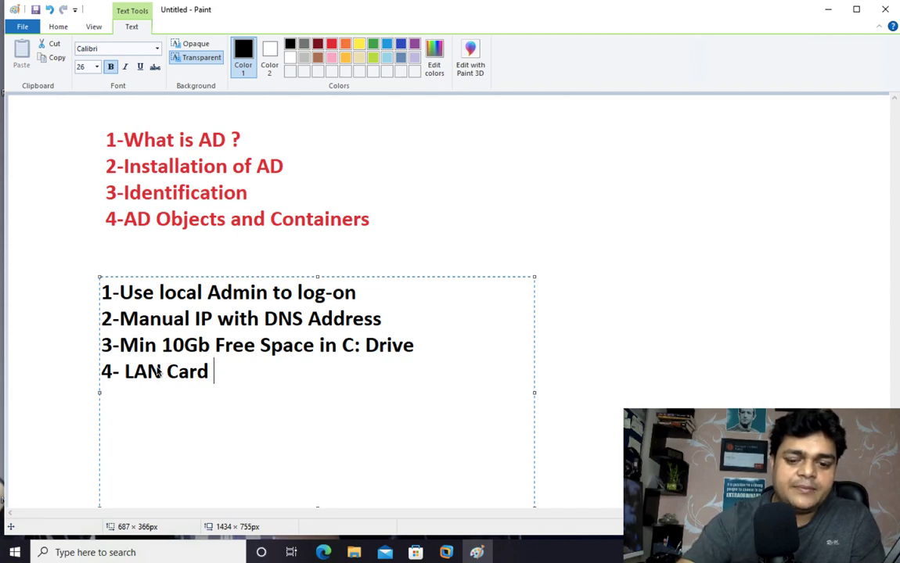
text( must be act)
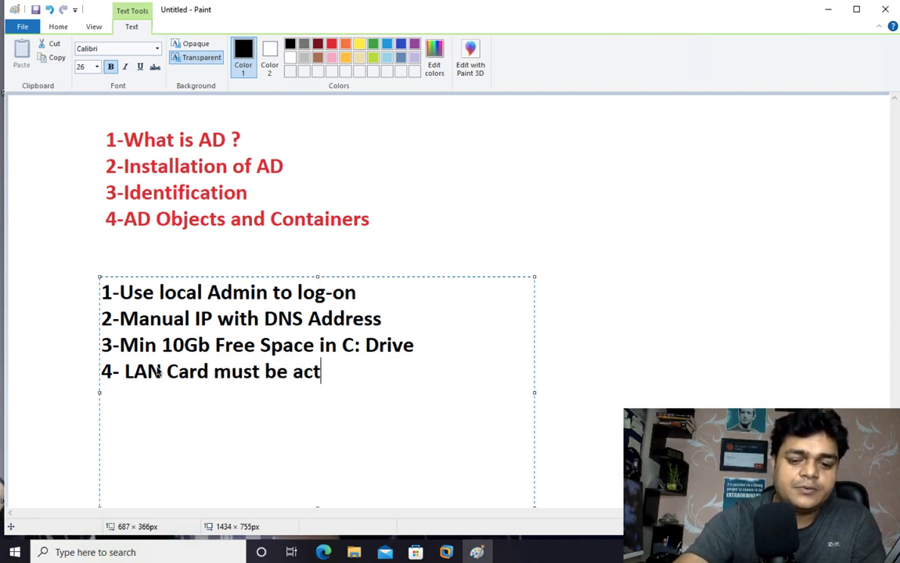
text(ive)
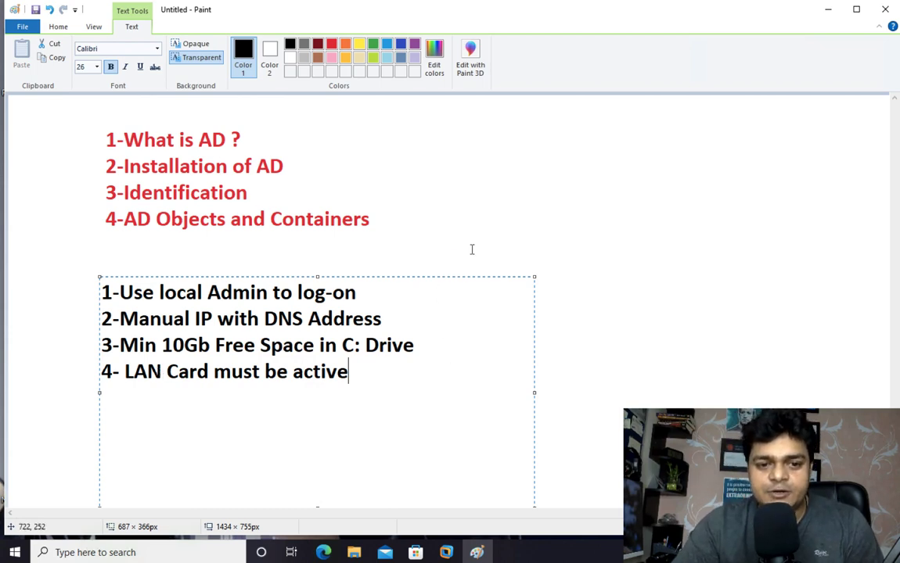
click(486, 227)
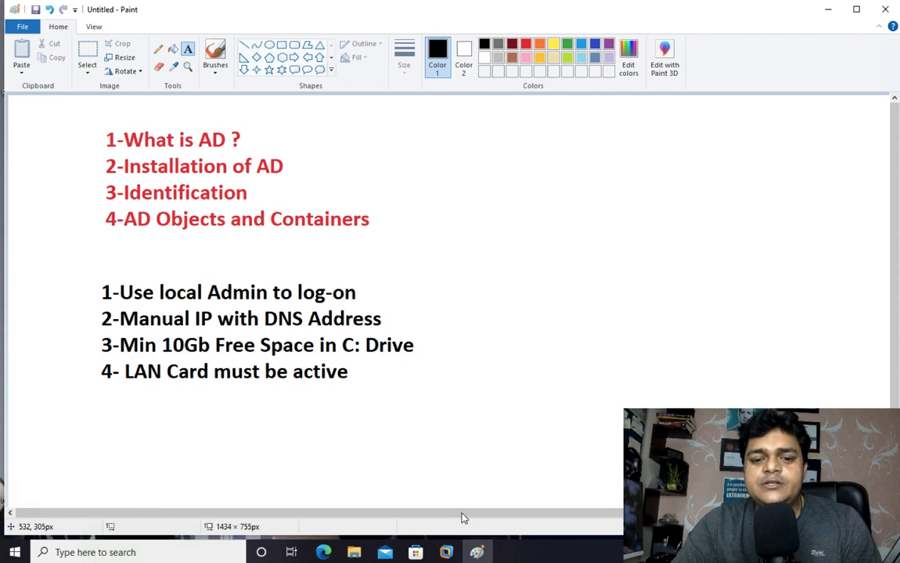
- Switch to the Server 2022 VM and dismiss the Windows Admin Center and shutdown tracker pop-ups
mouse_move(446, 553)
click(517, 477)
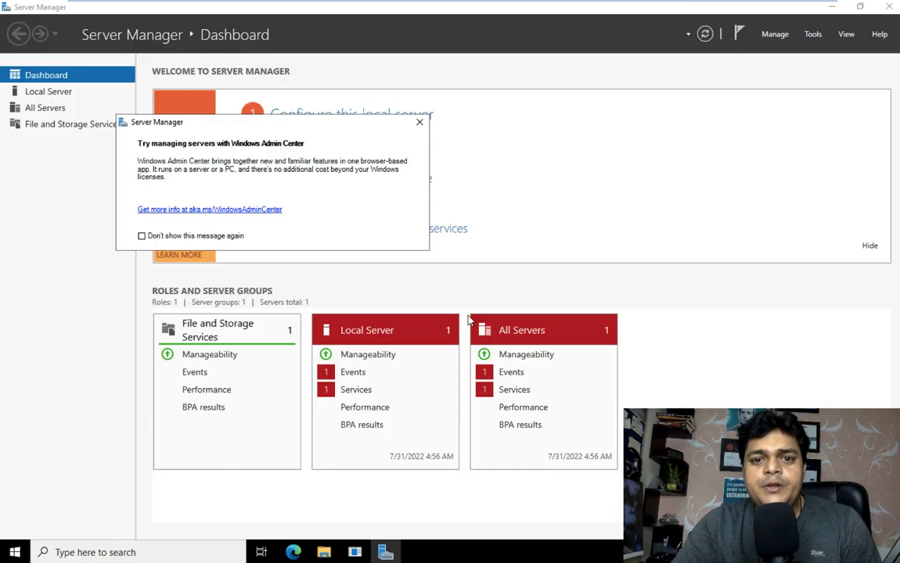
click(420, 122)
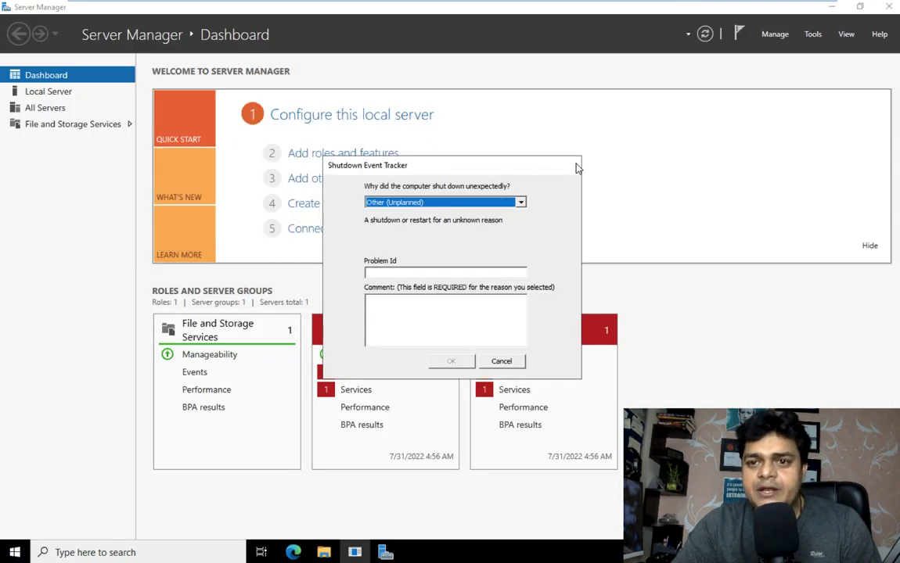
click(516, 361)
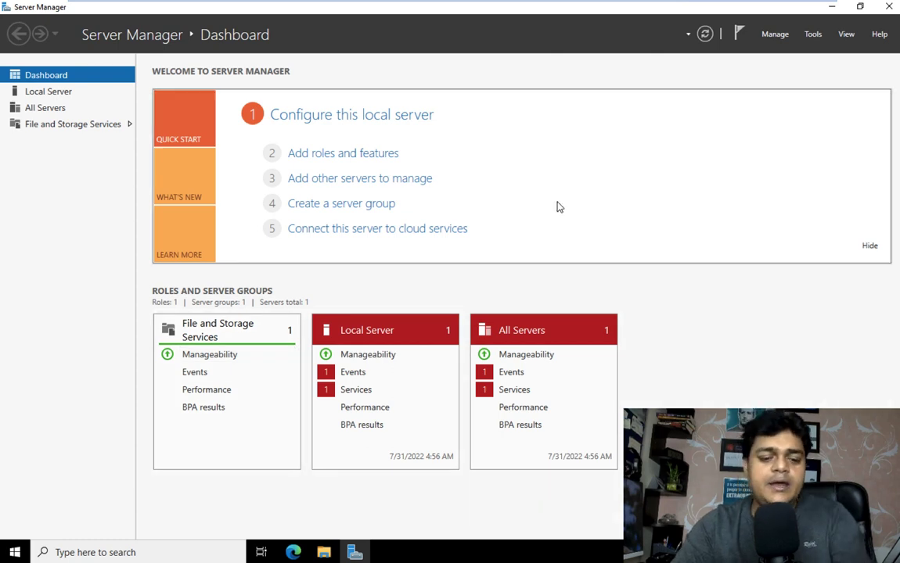
- Run ncpa.cpl from the Run prompt, correcting the mistyped ncpa.com
key(super+r)
text(nc)
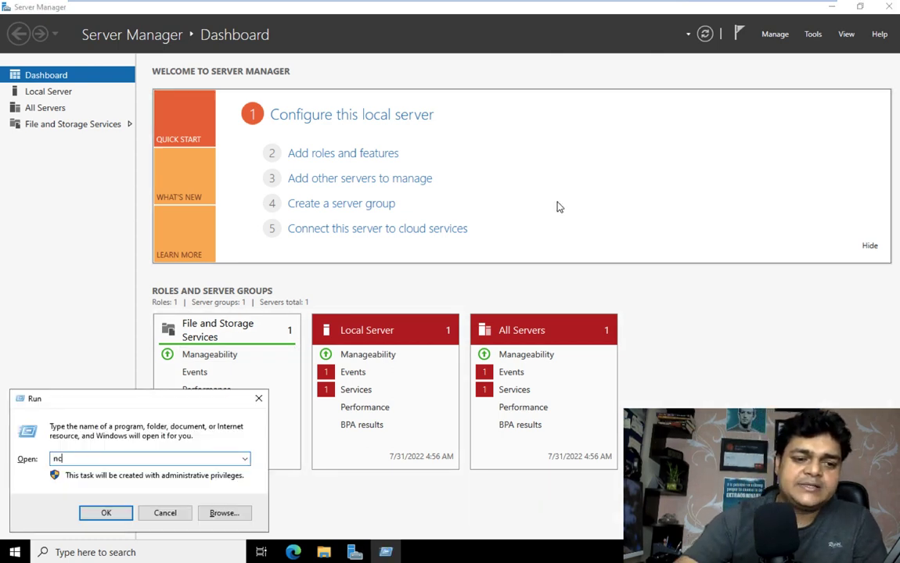
text(pa.com)
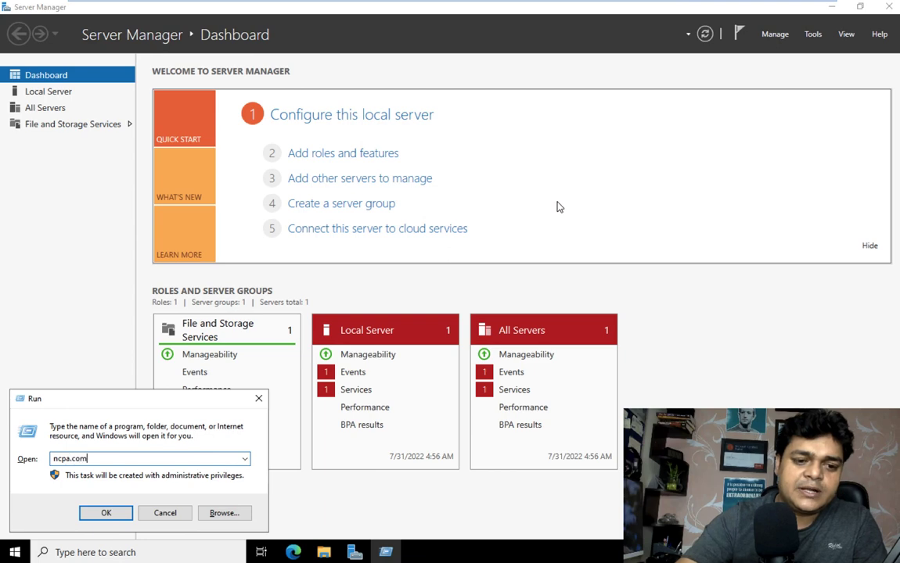
key(Return)
key(Return)
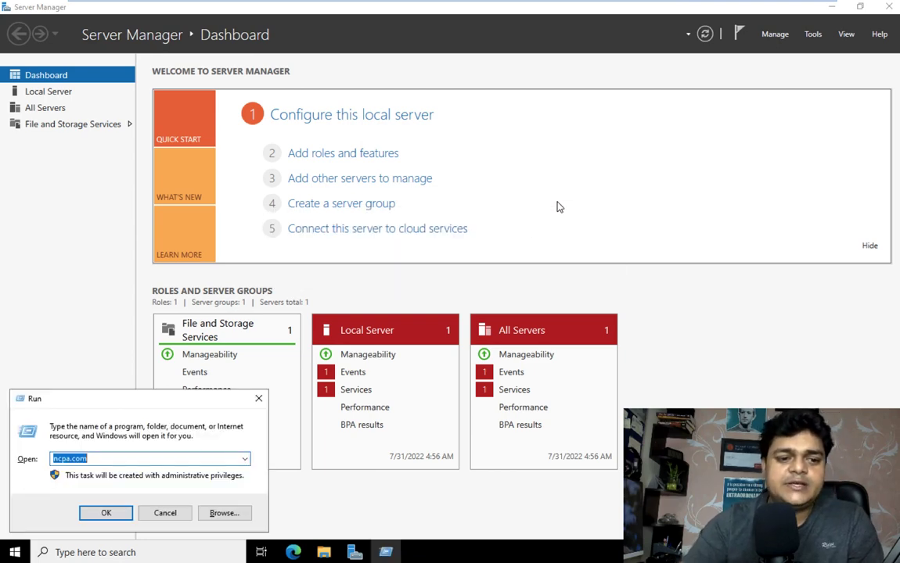
key(End)
key(BackSpace)
key(BackSpace)
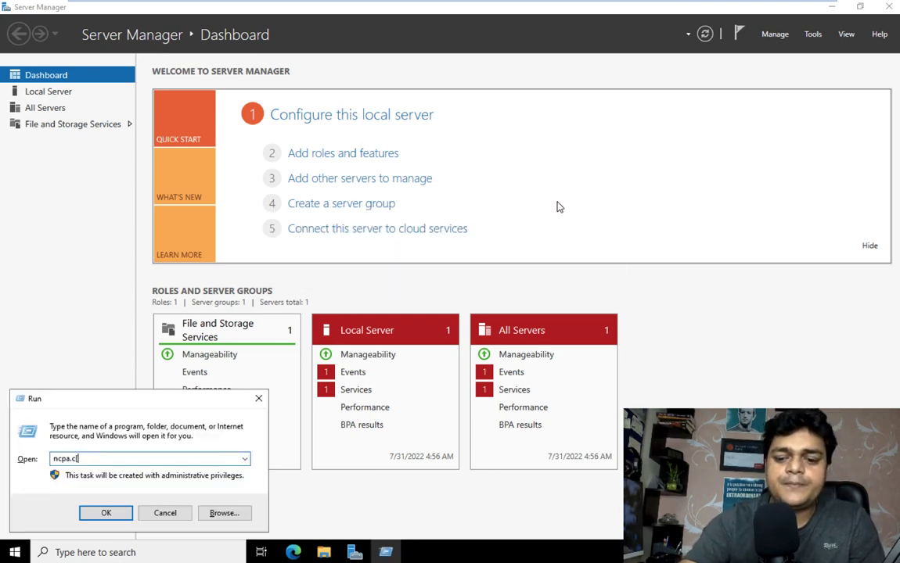
text(pl)
key(Return)
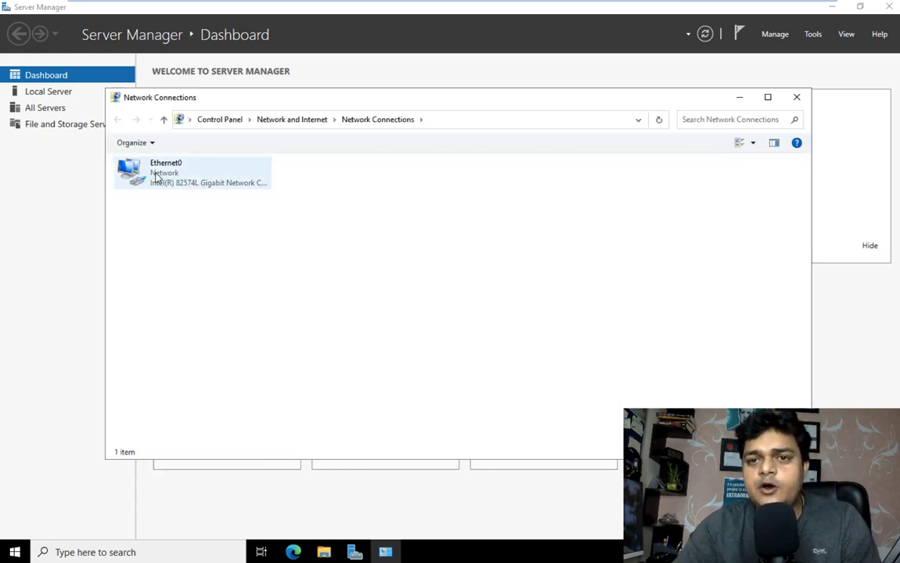
- Check Ethernet0's current IP details in its status window, then close it
right_click(155, 176)
click(190, 196)
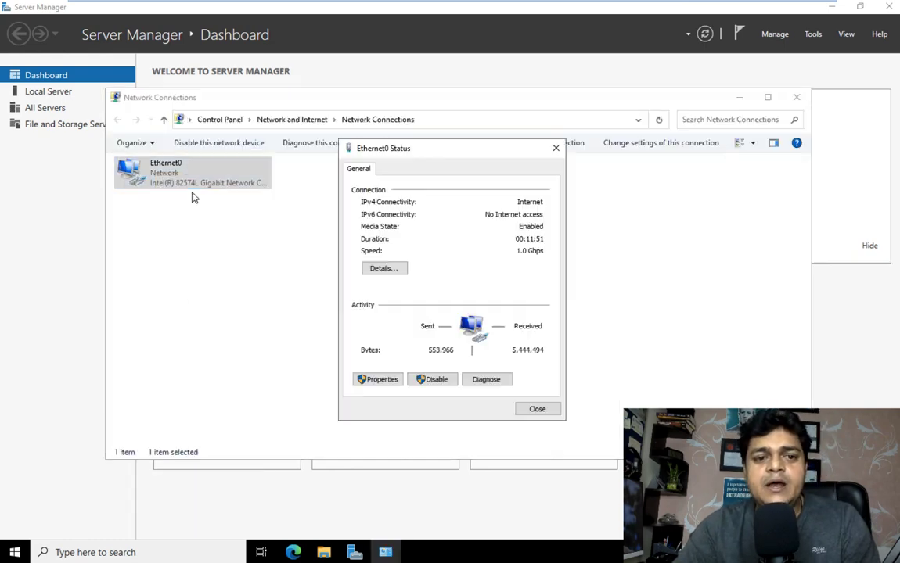
click(383, 267)
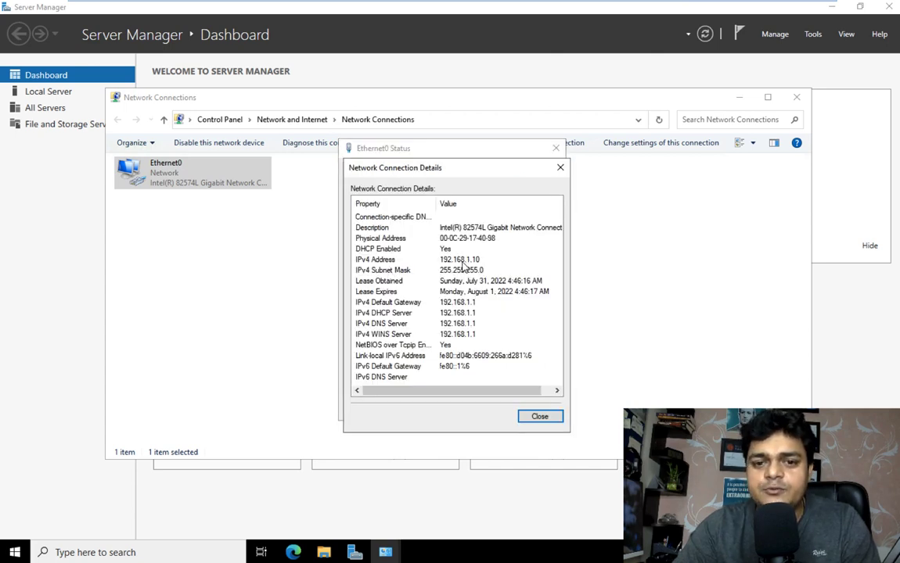
click(561, 168)
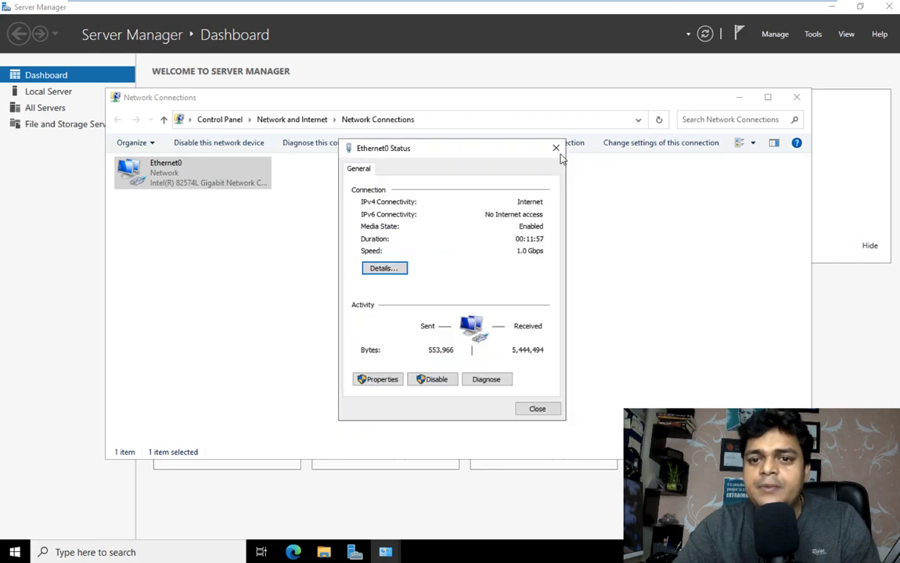
click(556, 148)
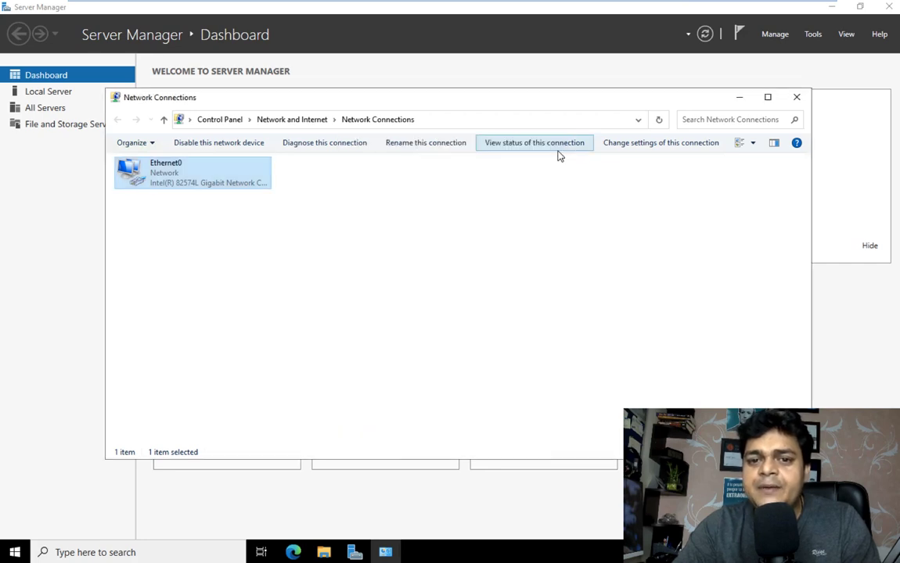
- In Ethernet0's IPv4 properties, set static IP 192.168.1.10 with mask 255.255.255.0
right_click(179, 179)
click(215, 295)
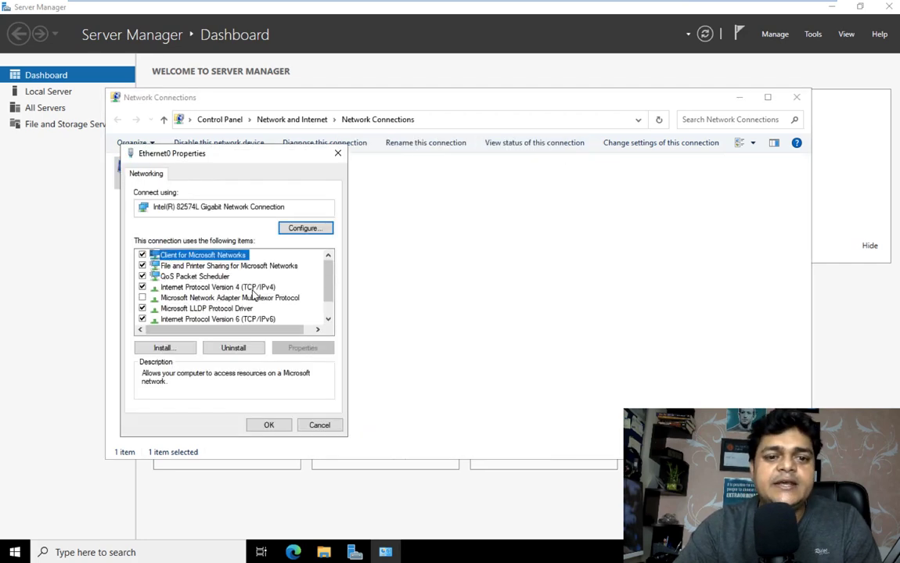
double_click(262, 287)
click(164, 291)
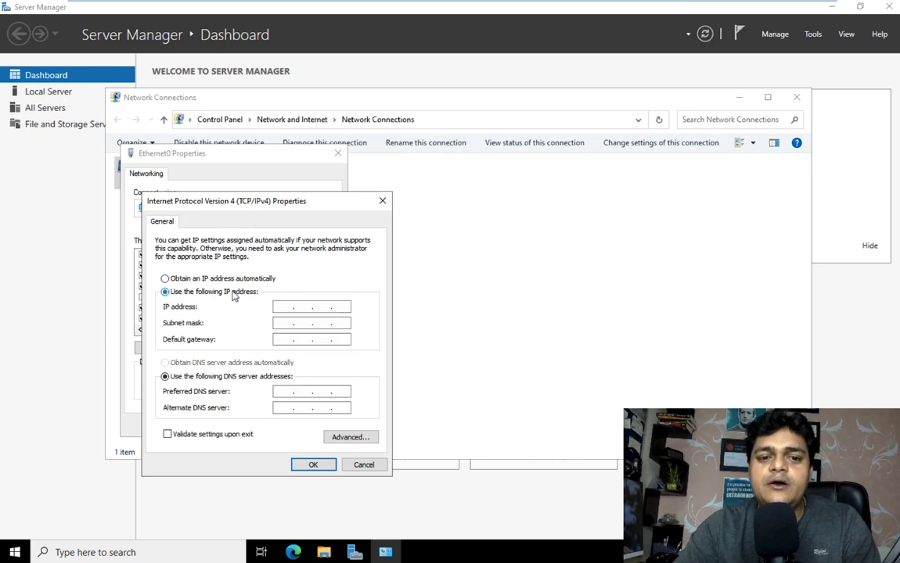
click(277, 308)
text(192 . )
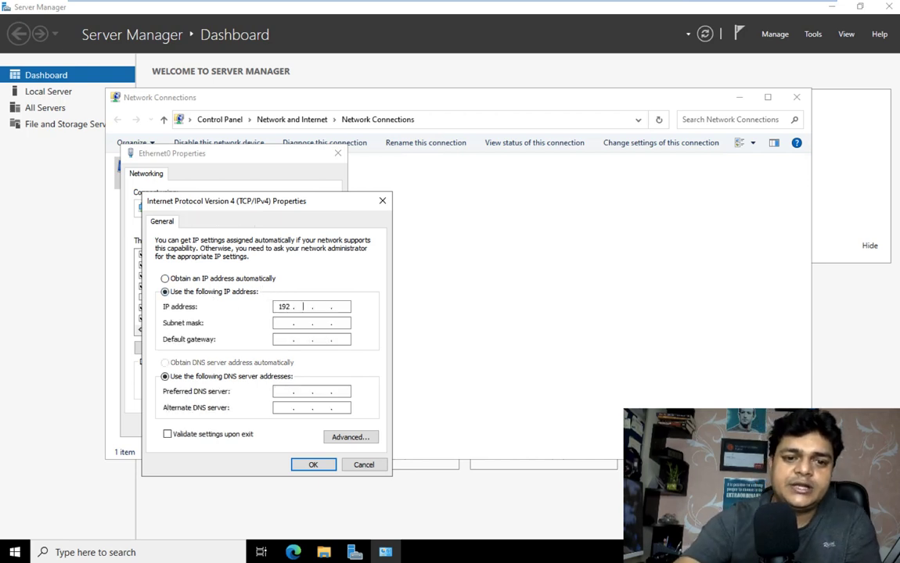
text(168 . 1 . )
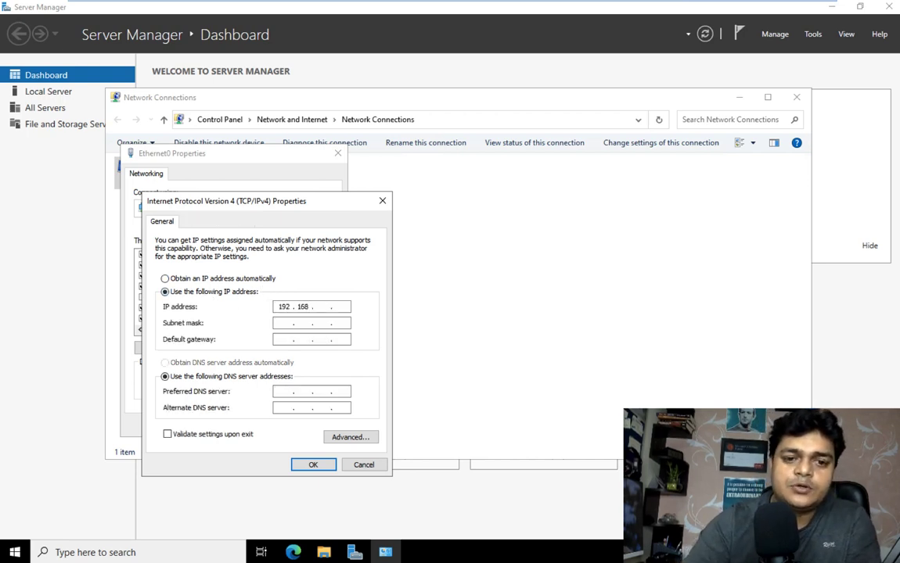
text(1)
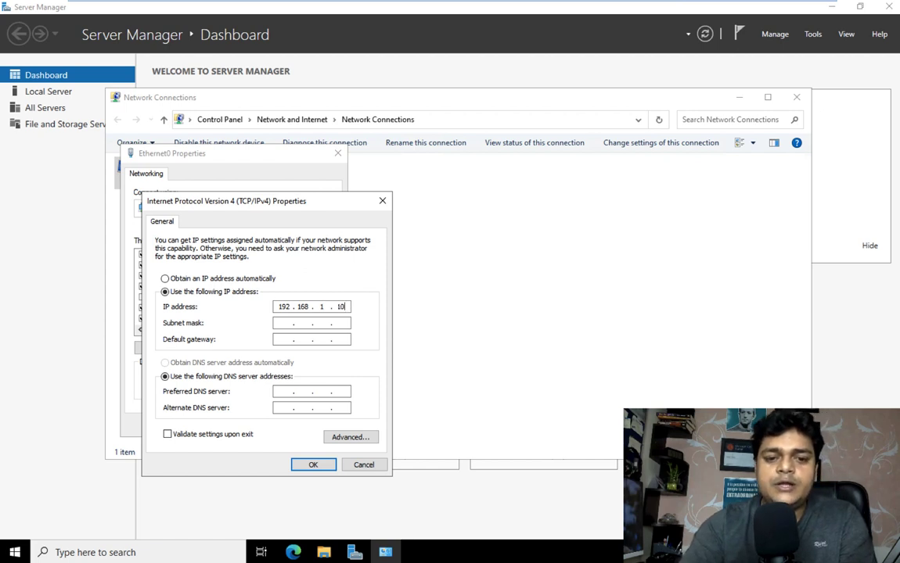
key(Tab)
- Enter gateway 192.168.1.1 and DNS 192.168.1.10 and 8.8.8.8, apply, and close Network Connections
text(192.1)
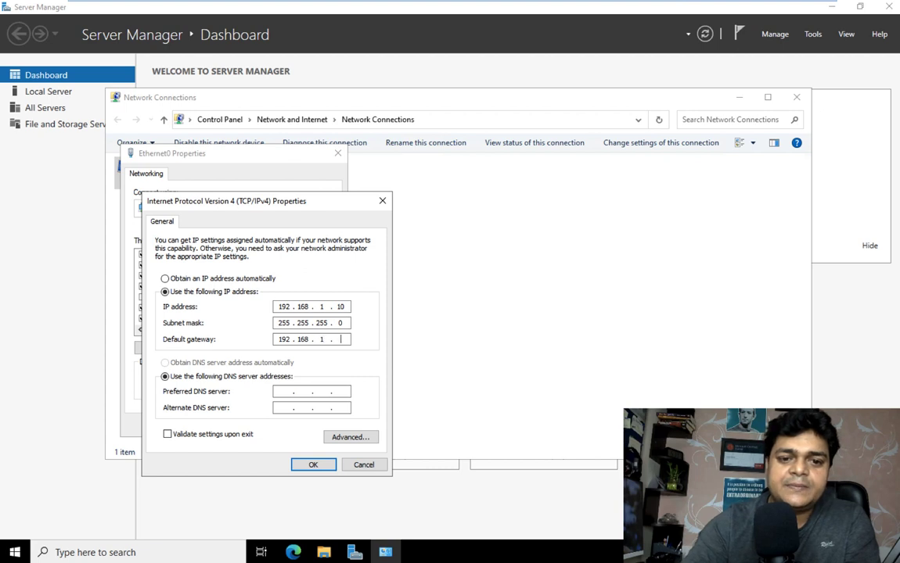
key(Tab)
key(Tab)
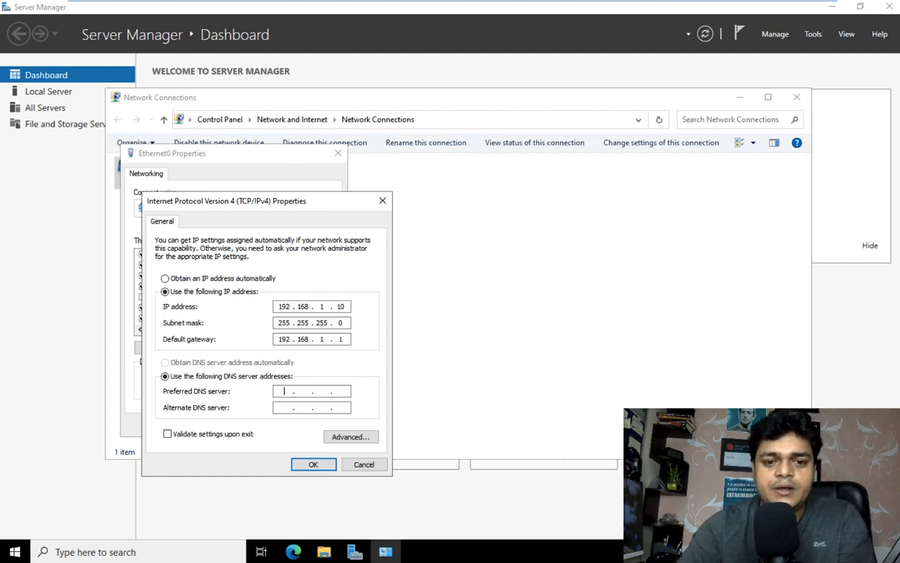
text(192.16)
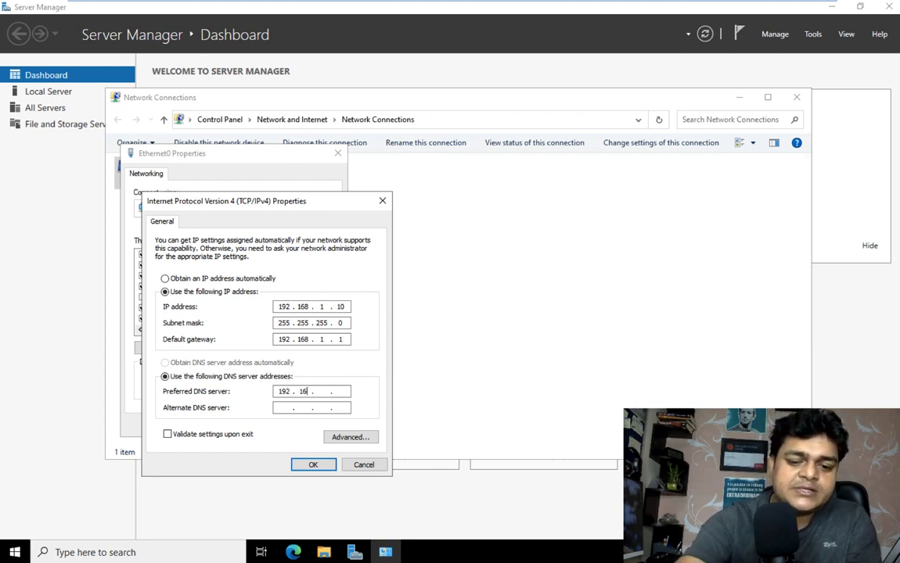
text(8)
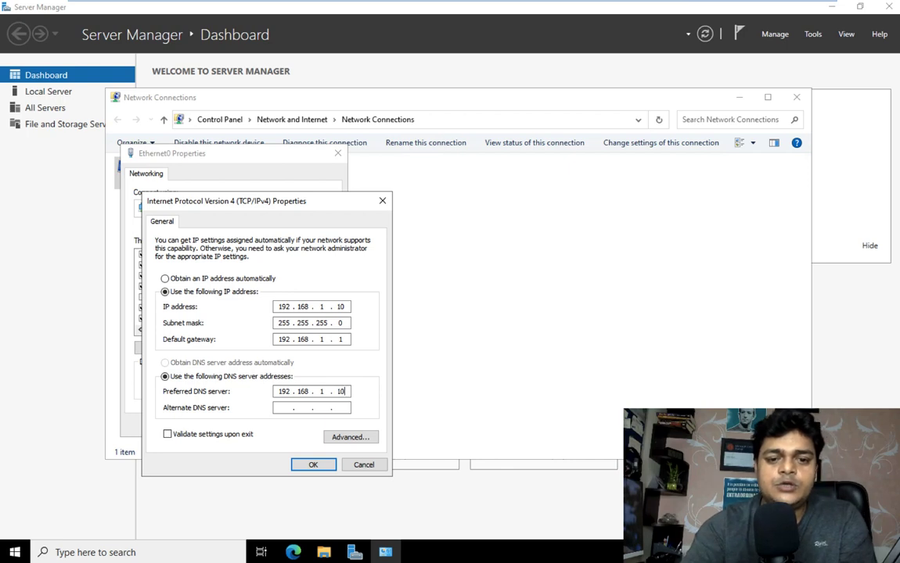
text(8.8)
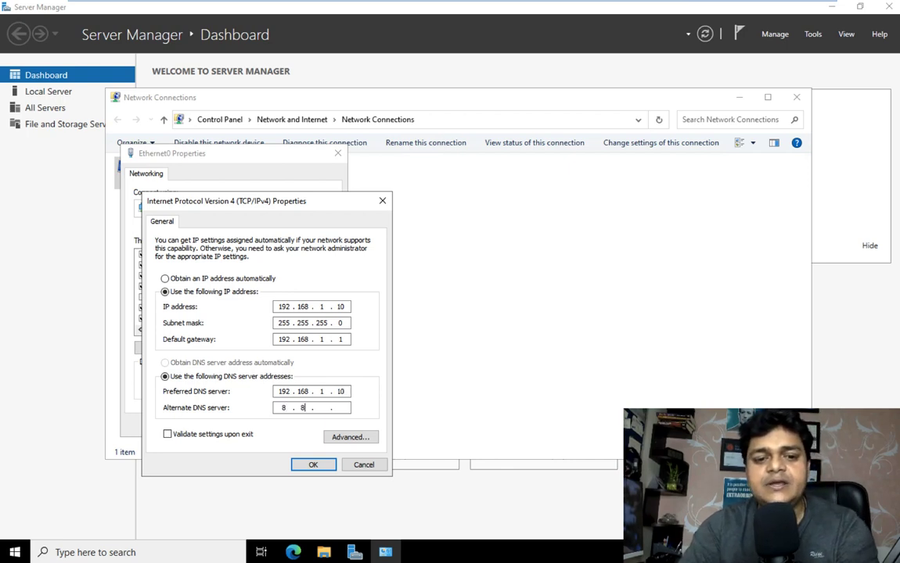
text(.8.8)
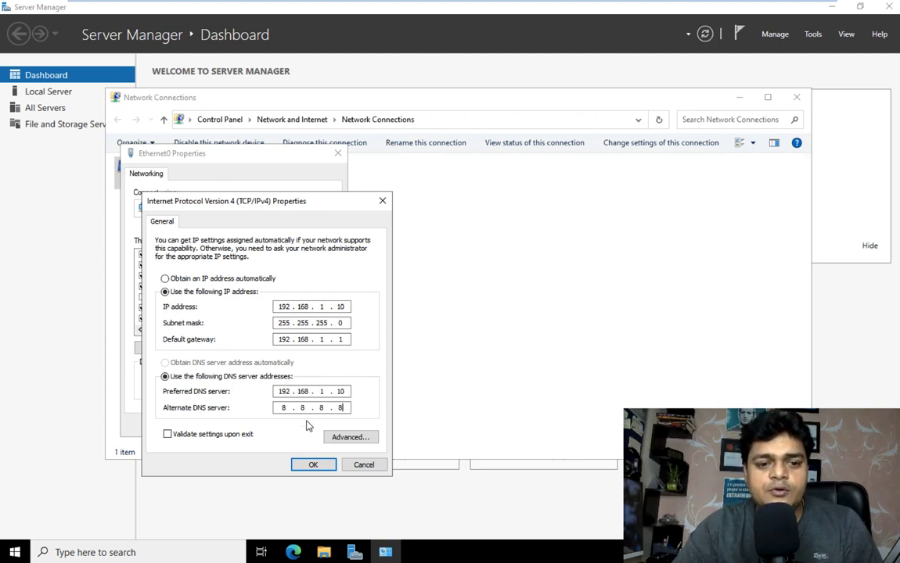
click(312, 464)
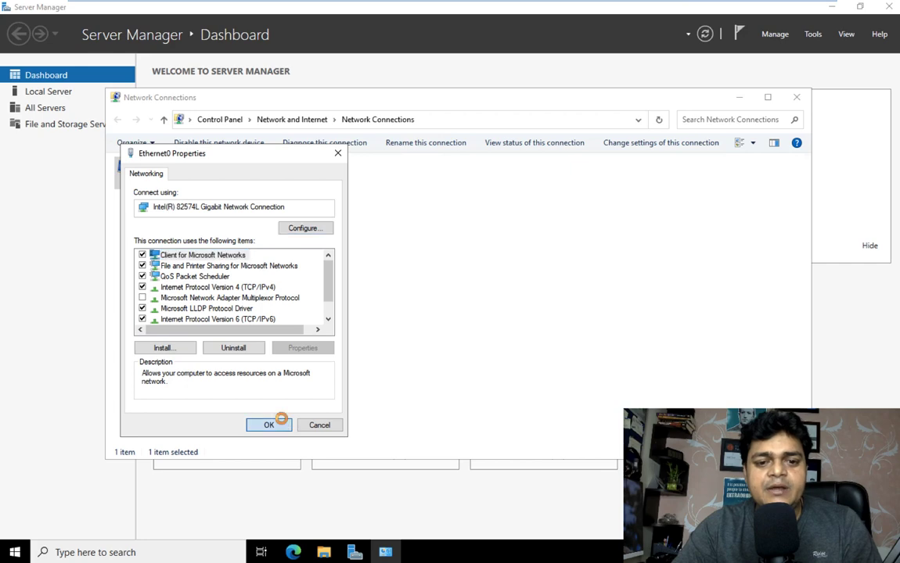
click(281, 424)
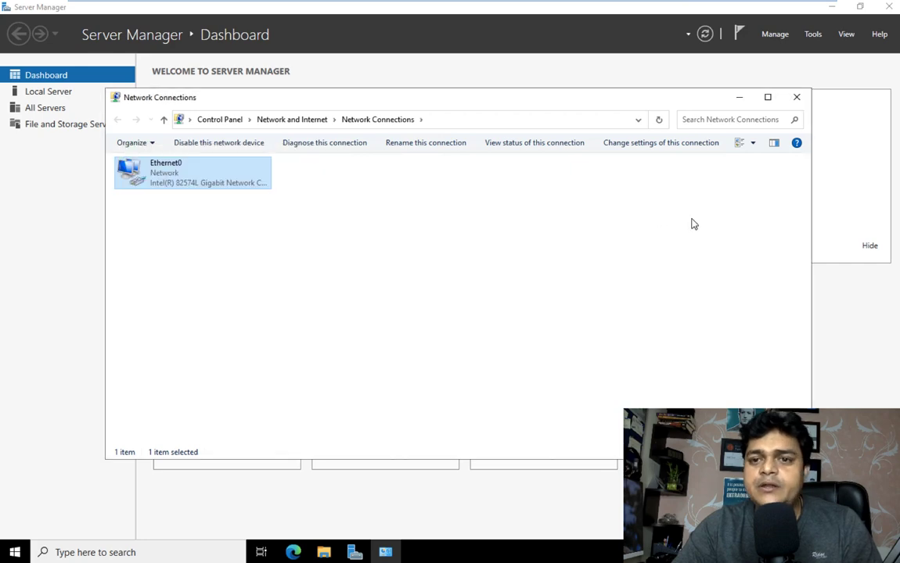
click(797, 97)
- Close Server Manager, view This PC in File Explorer, then close File Explorer
click(894, 9)
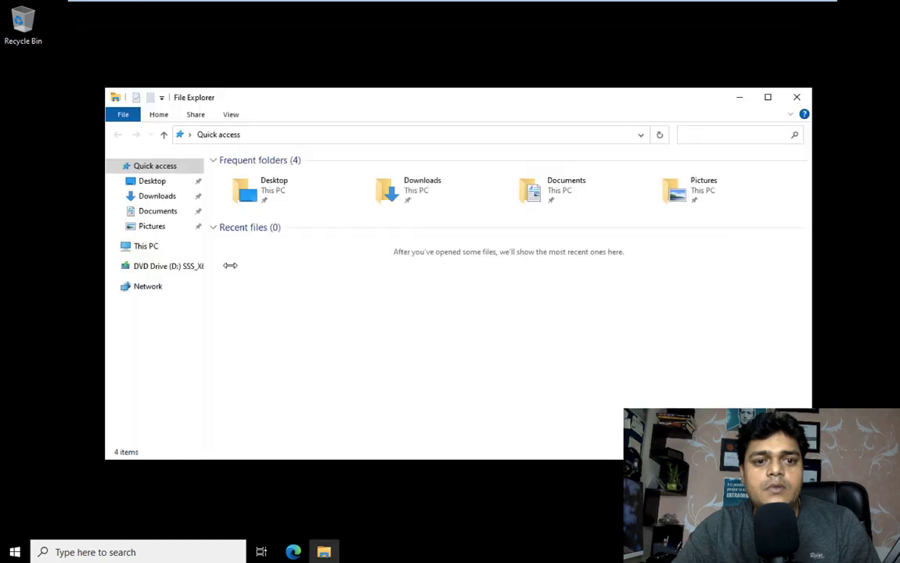
click(149, 247)
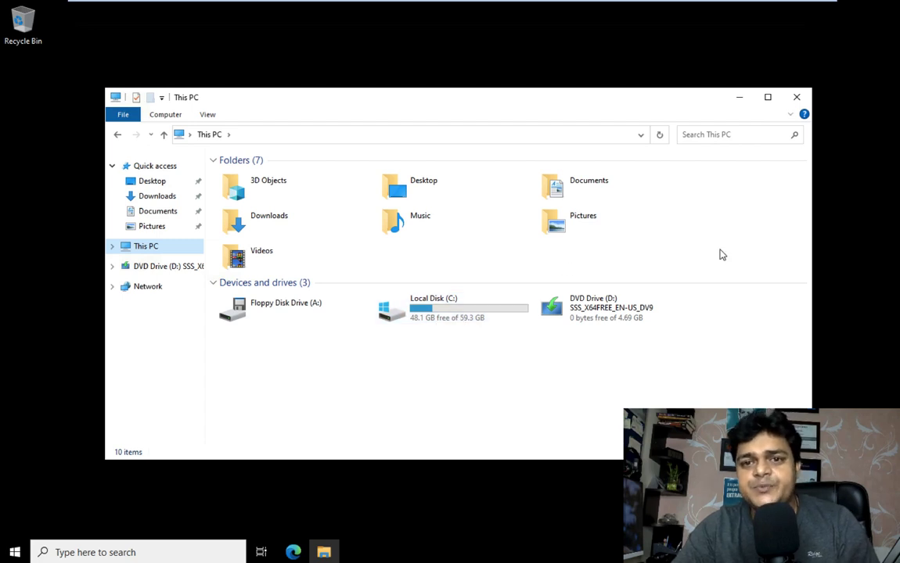
click(797, 98)
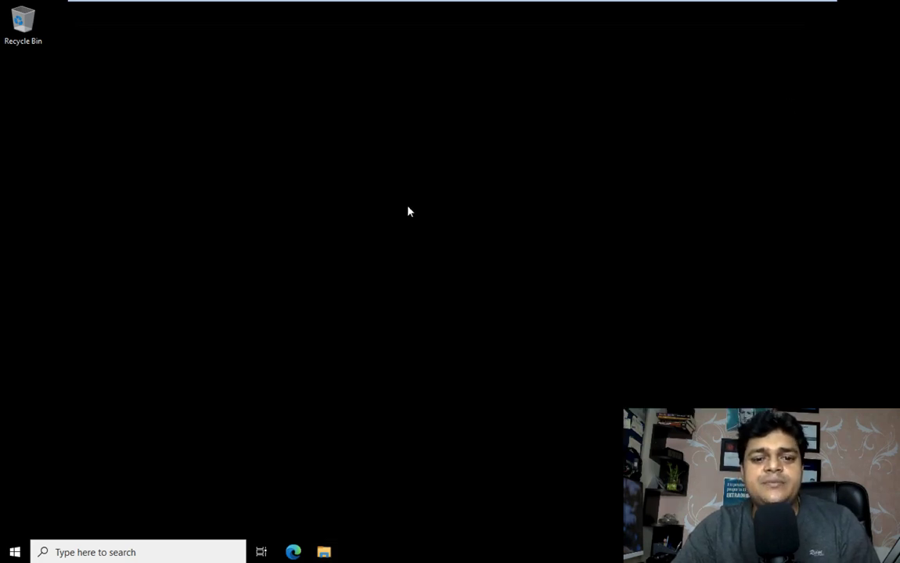
- Refresh the desktop twice, then open the Personalization settings from the desktop menu
right_click(407, 208)
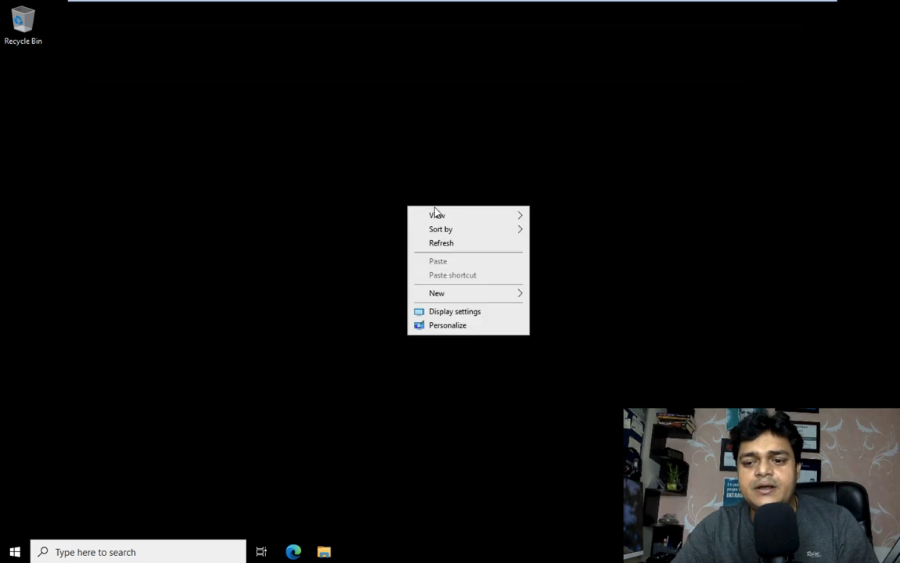
click(442, 245)
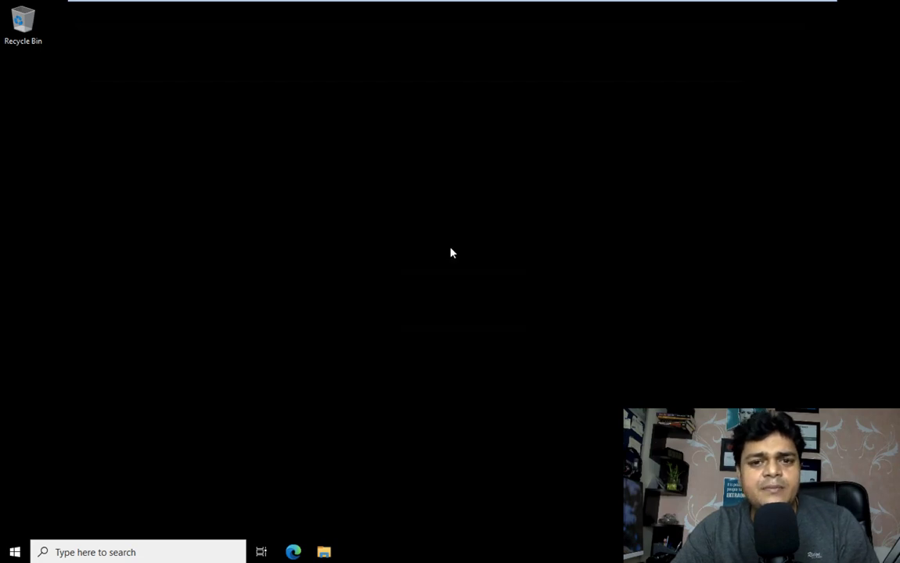
right_click(442, 193)
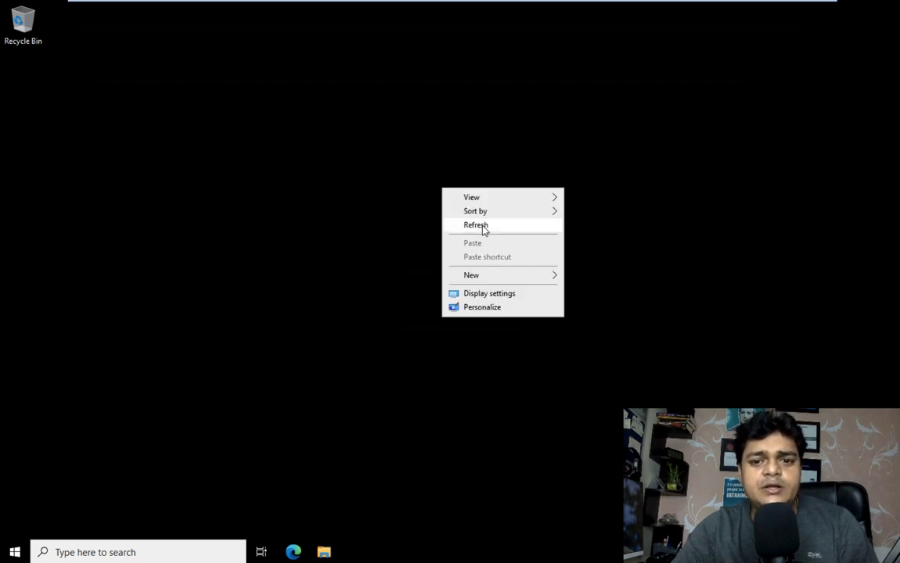
click(483, 231)
right_click(482, 231)
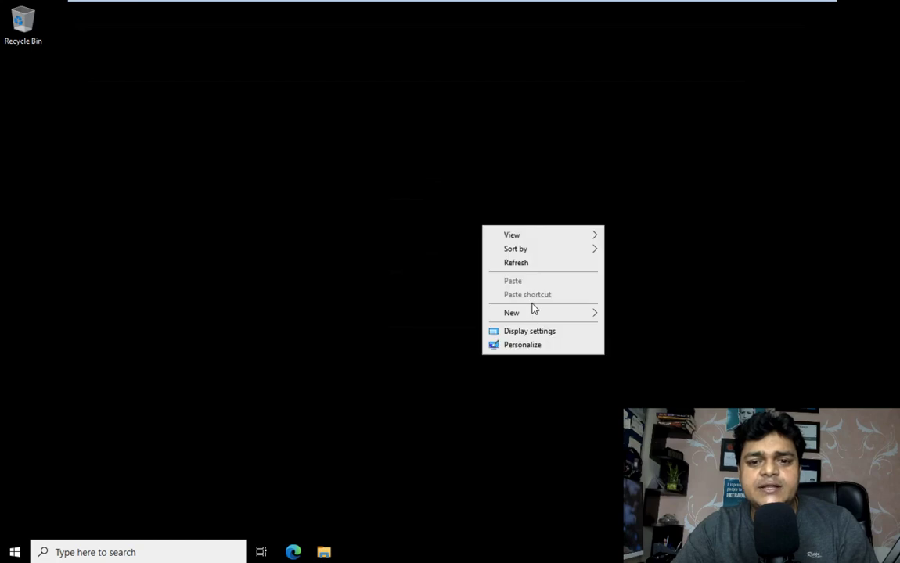
click(526, 344)
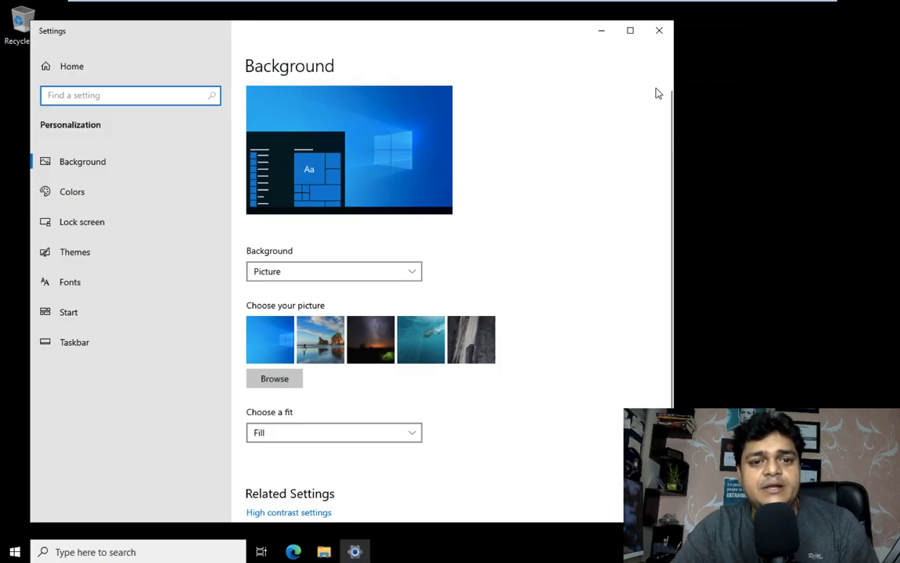
- Try the night-sky tent and beach pictures, then set the underwater swimmer wallpaper
click(276, 345)
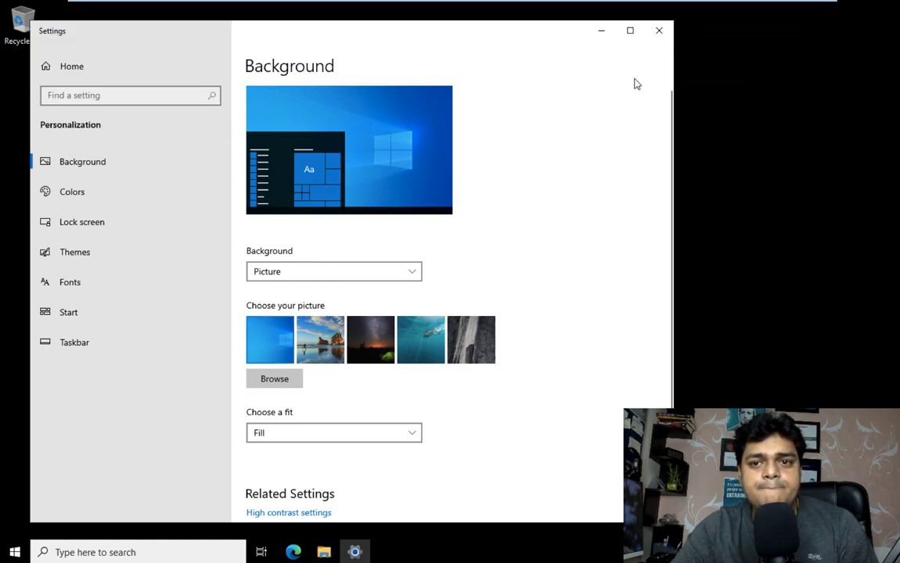
click(368, 340)
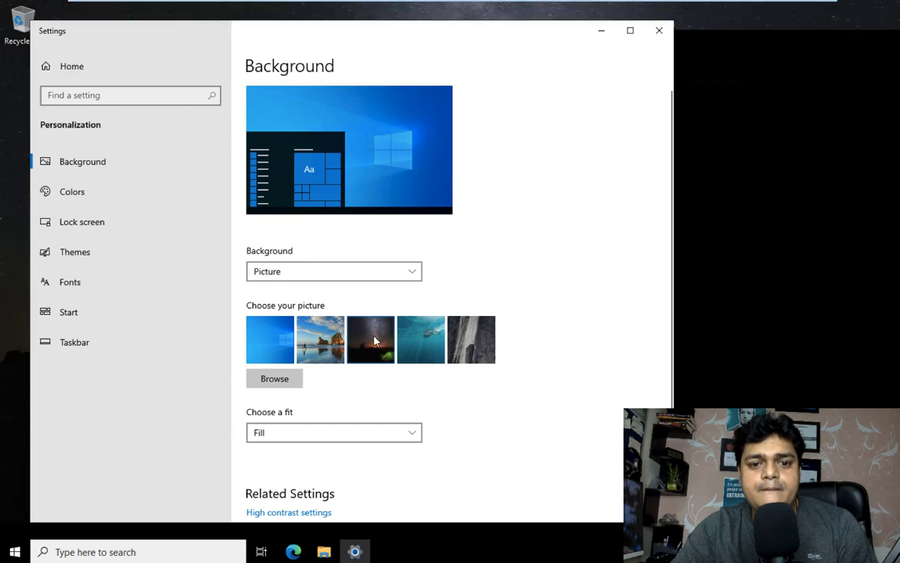
click(368, 340)
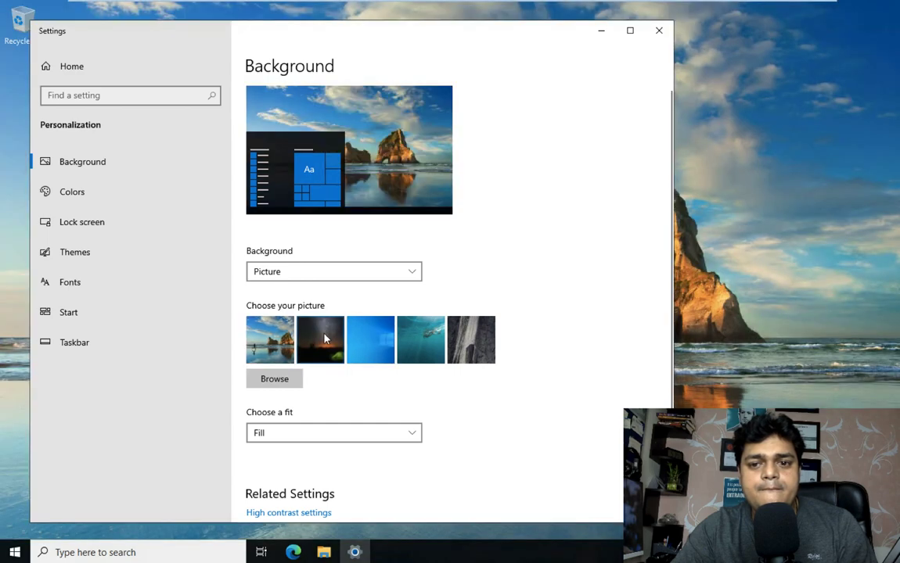
click(323, 332)
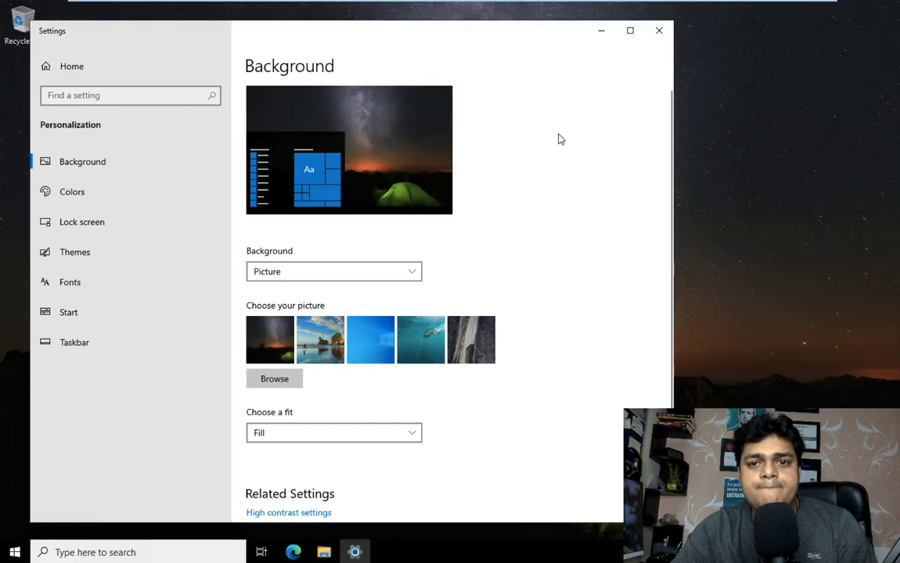
click(419, 338)
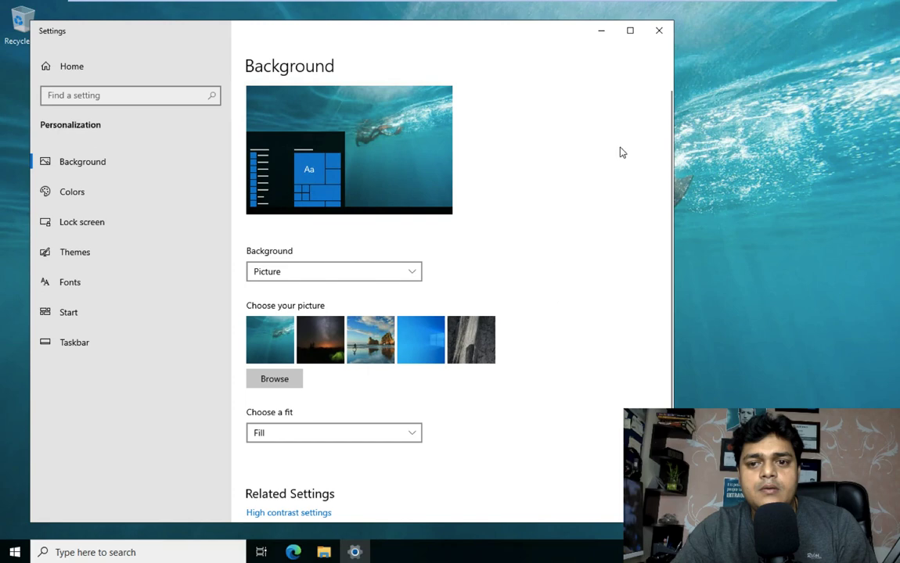
click(659, 30)
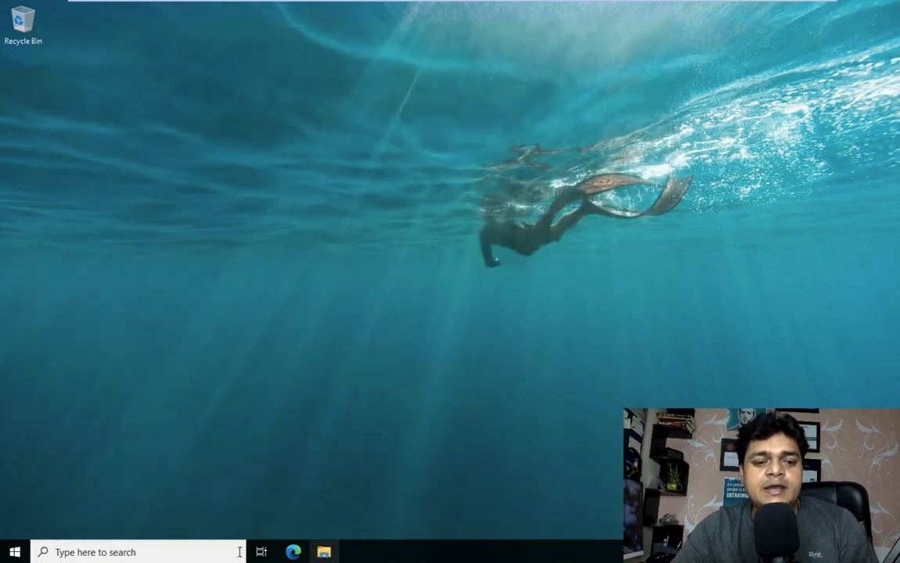
- Launch Server Manager from Start, dismiss the Windows Admin Center notice, and start Add Roles and Features
click(14, 553)
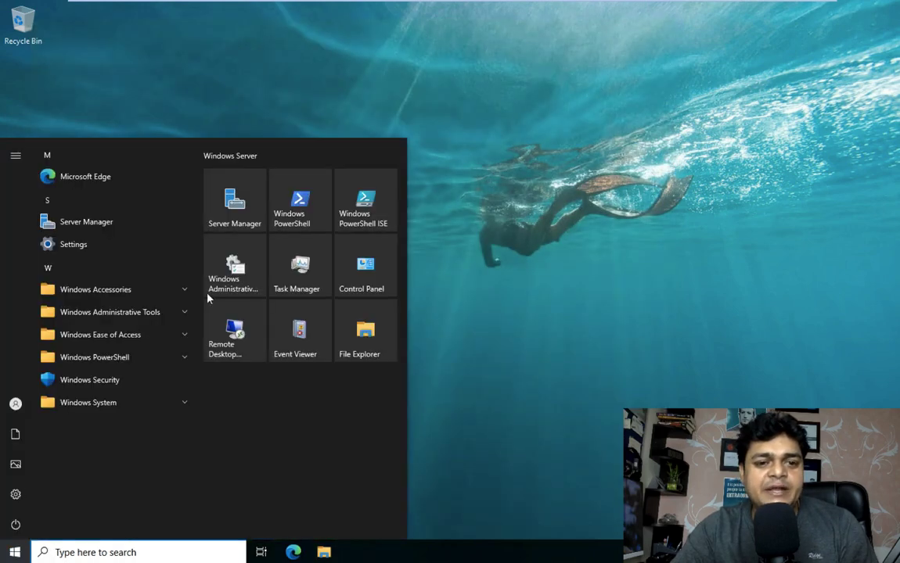
click(241, 199)
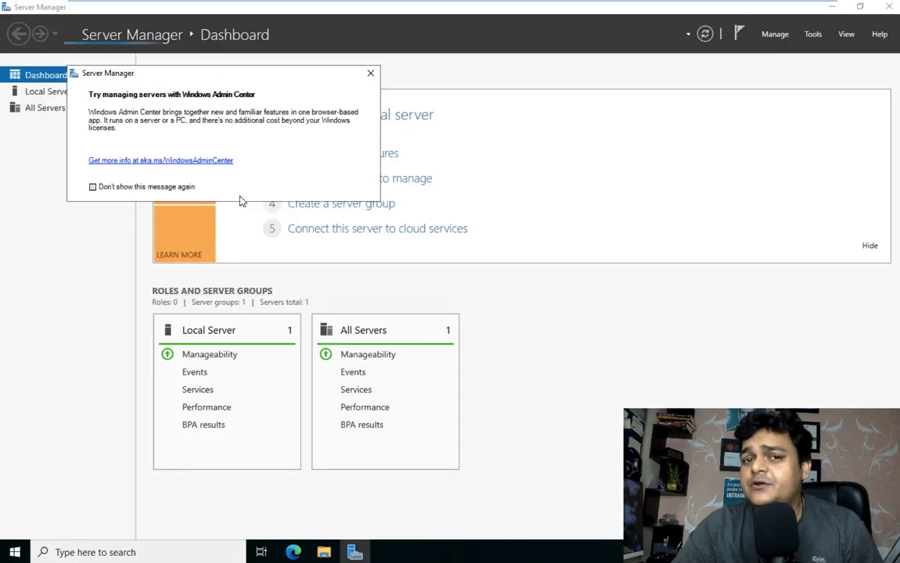
click(371, 74)
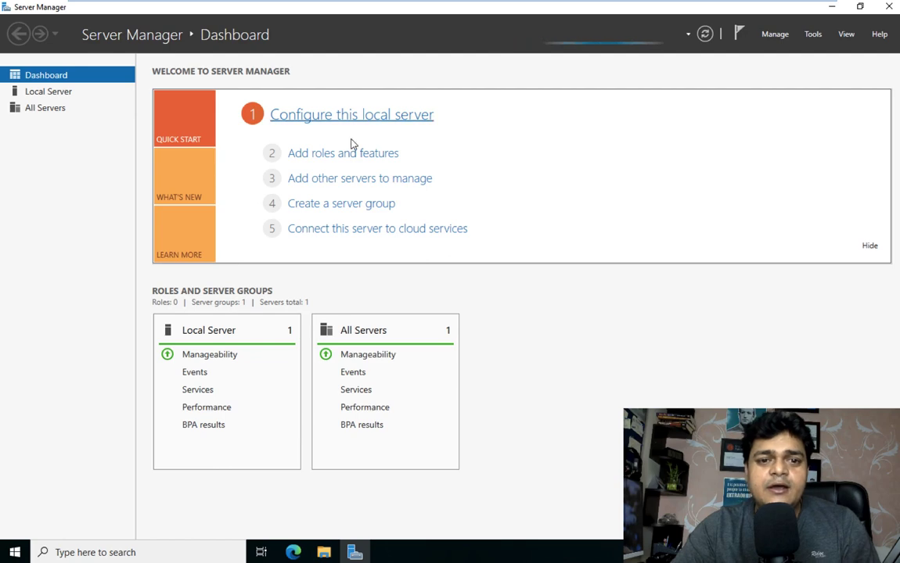
click(330, 154)
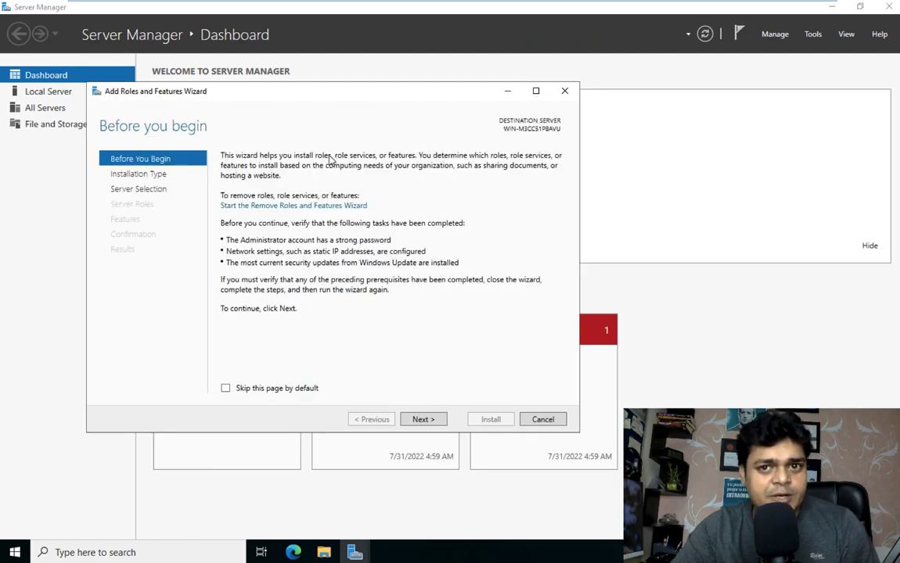
- Role-based install Active Directory Domain Services with its required management features
click(424, 420)
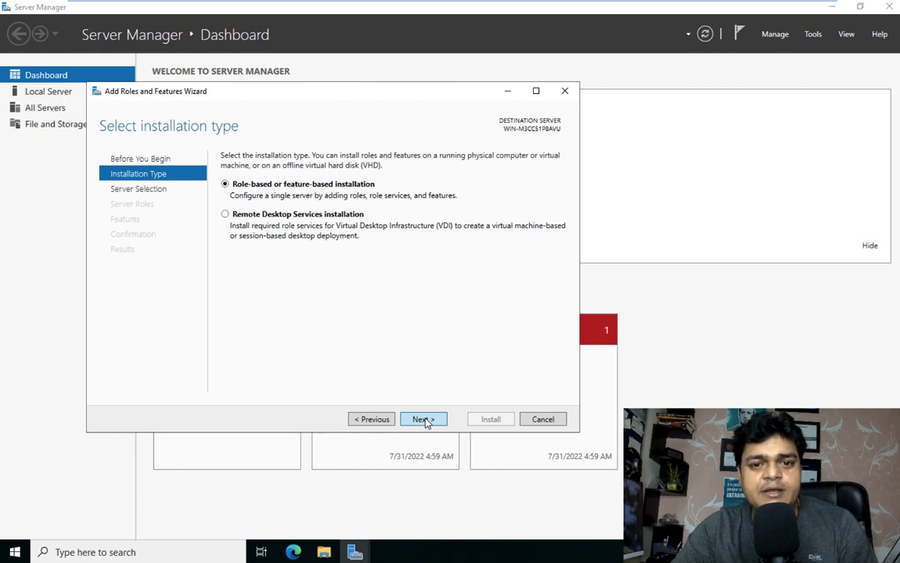
click(423, 421)
click(423, 421)
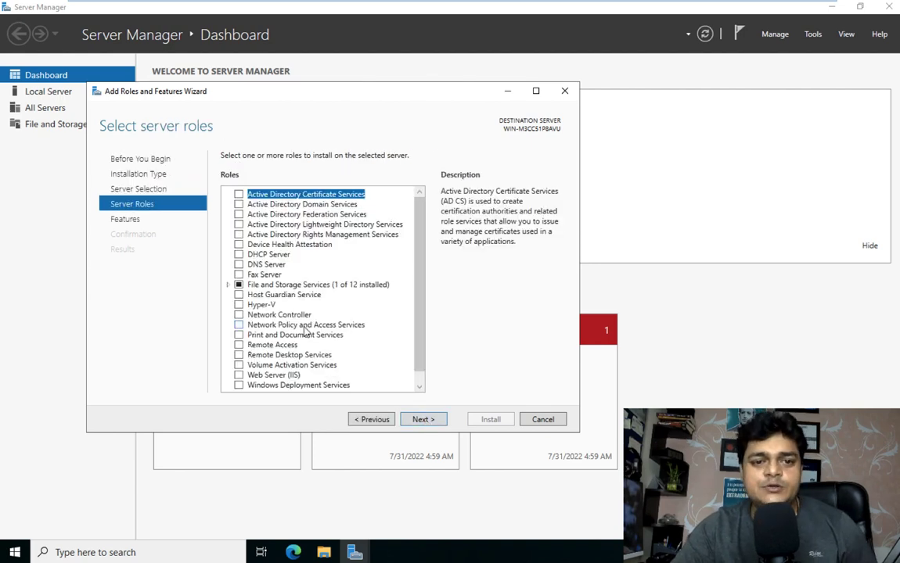
click(239, 204)
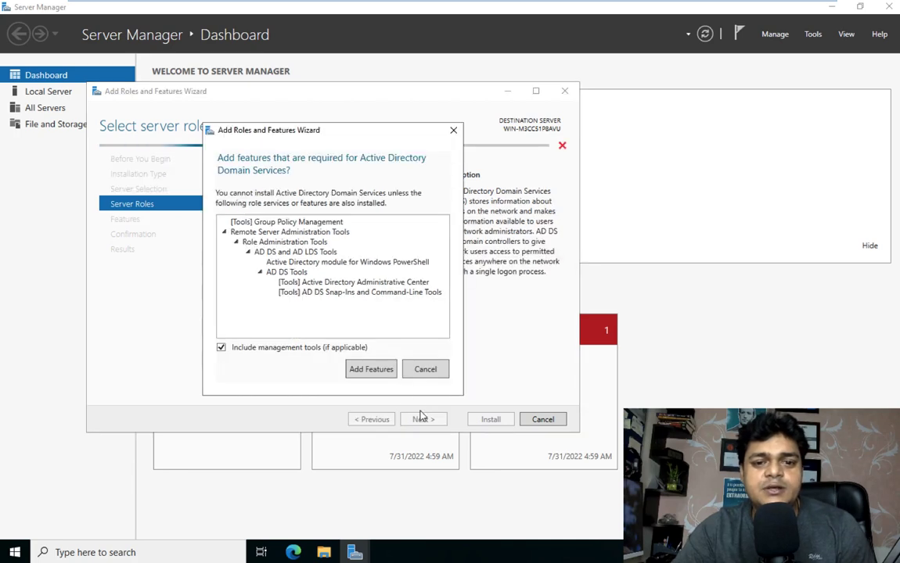
key(Return)
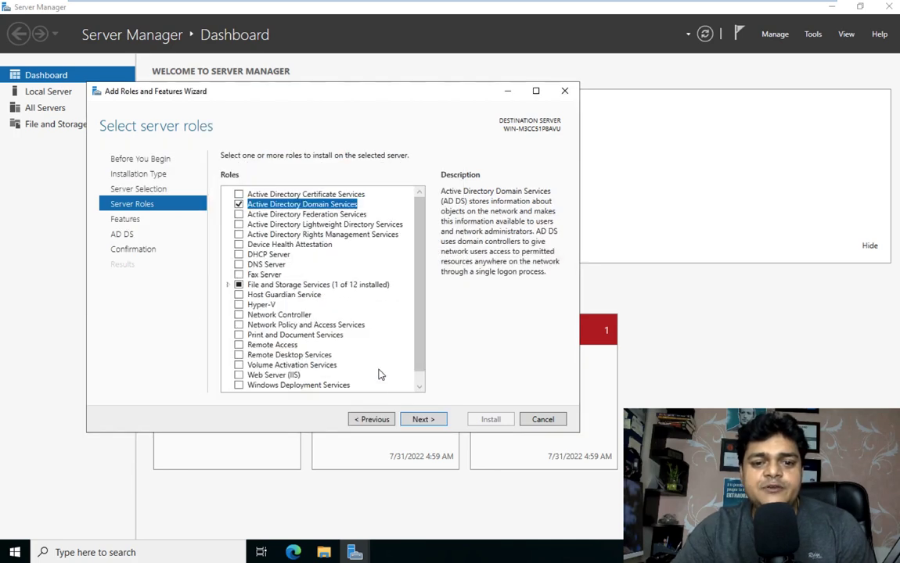
click(421, 420)
click(421, 420)
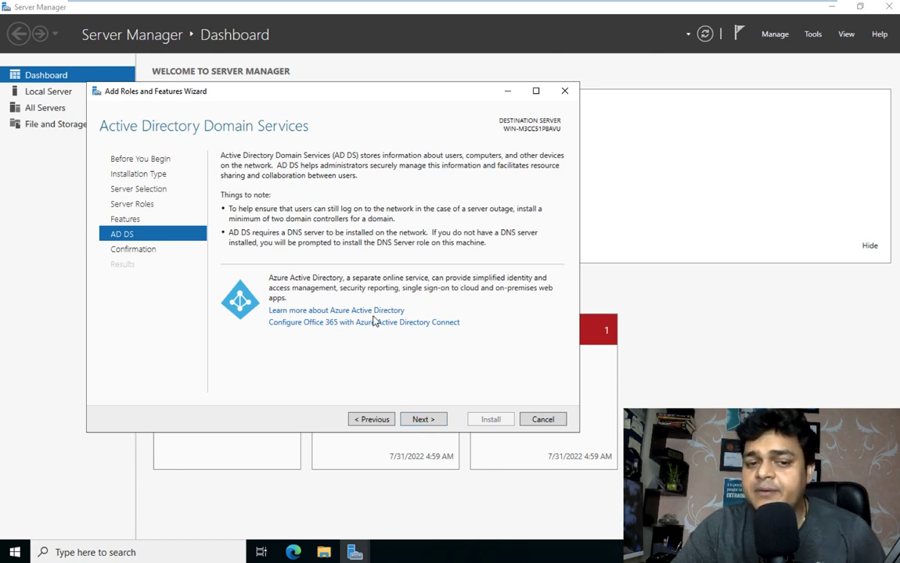
click(422, 420)
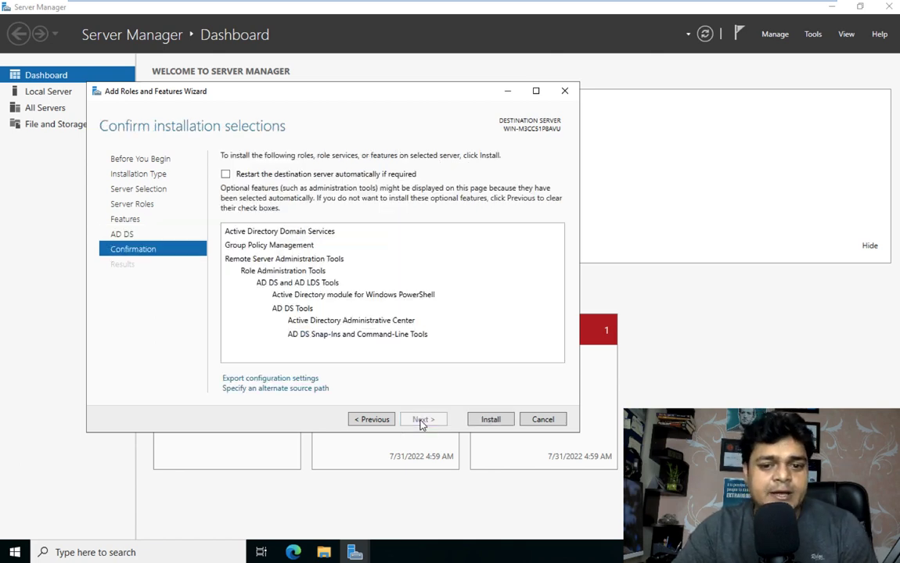
click(492, 421)
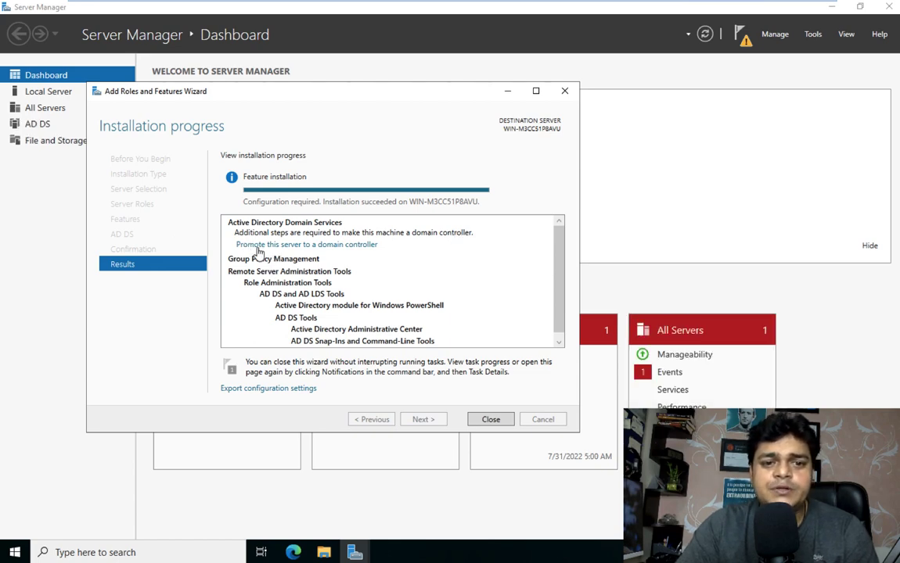
- From the notifications flag, choose 'Promote this server to a domain controller'
click(746, 44)
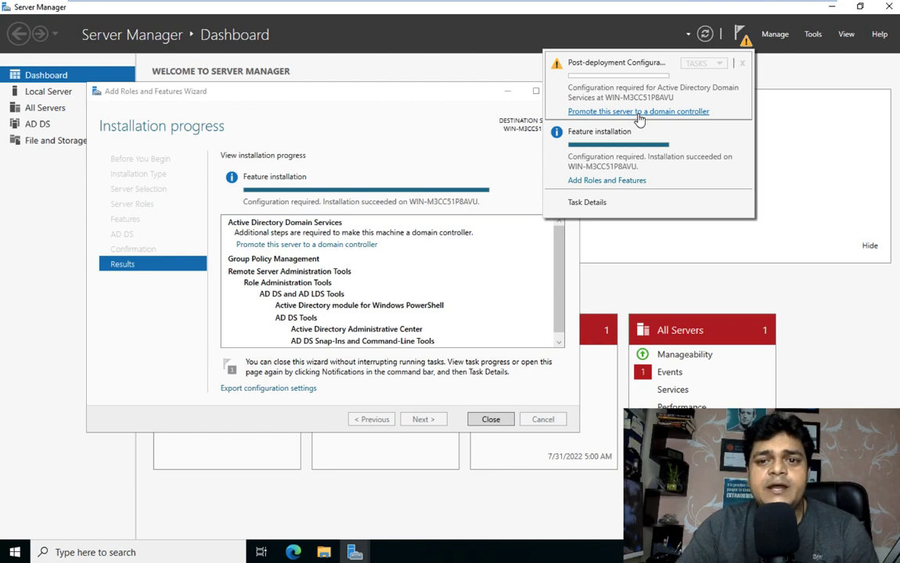
click(614, 113)
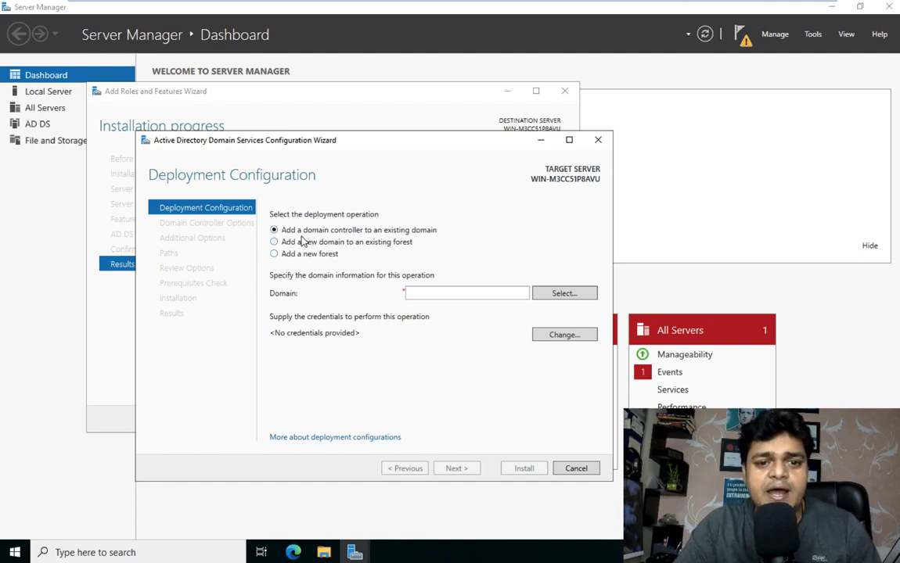
- Choose Add a new forest with root domain name cloud.com and continue
click(360, 243)
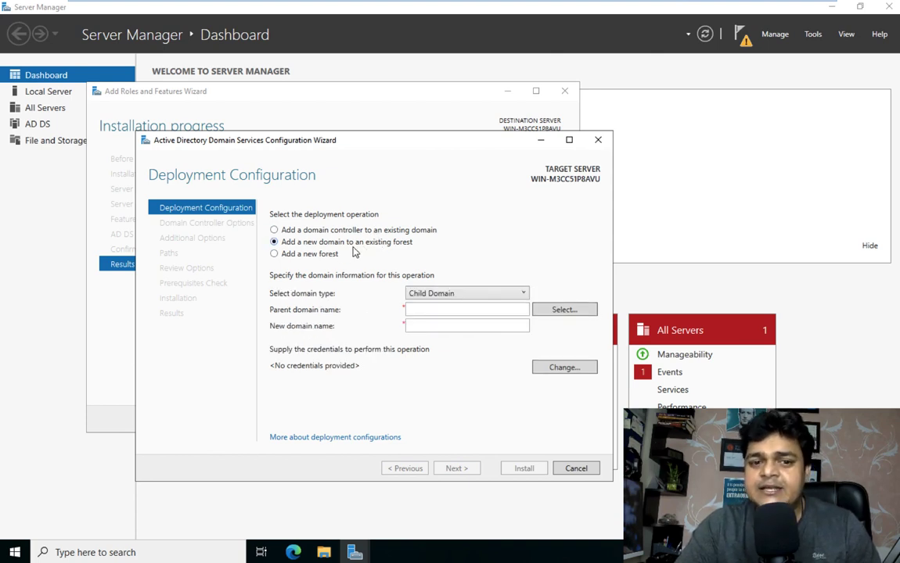
click(310, 255)
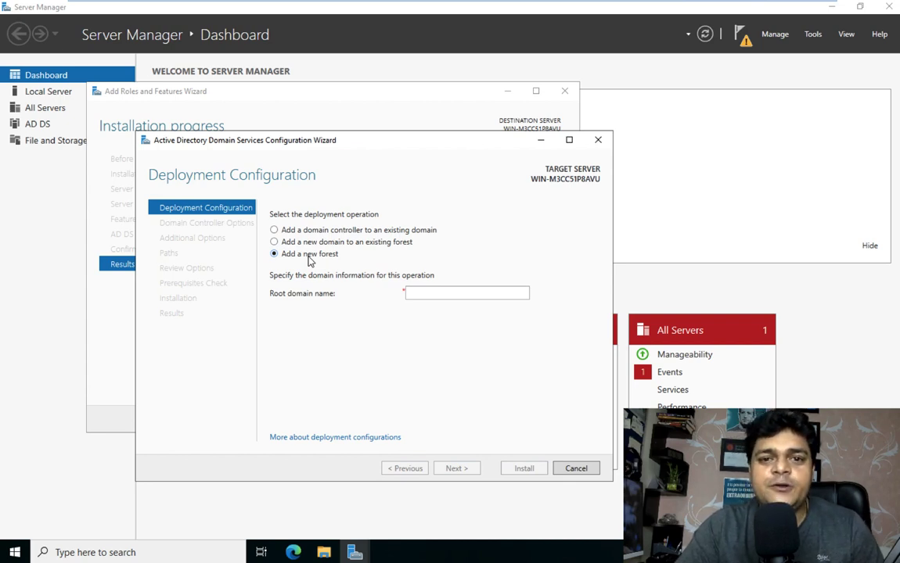
click(426, 294)
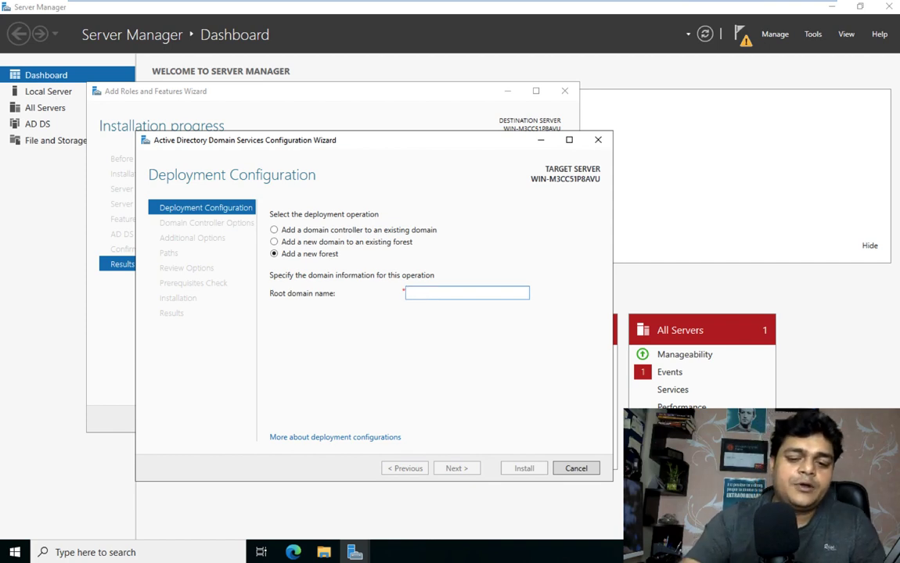
text(cloud.com)
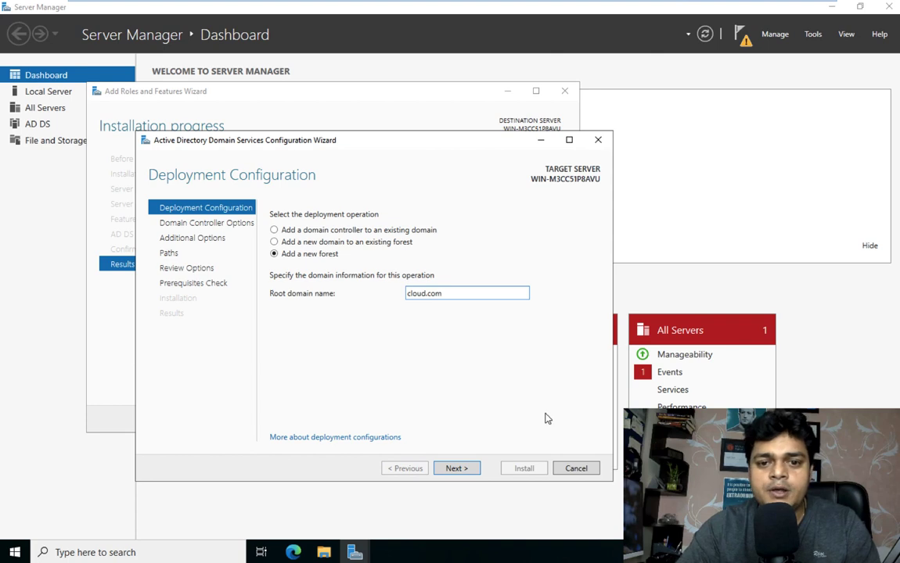
click(466, 470)
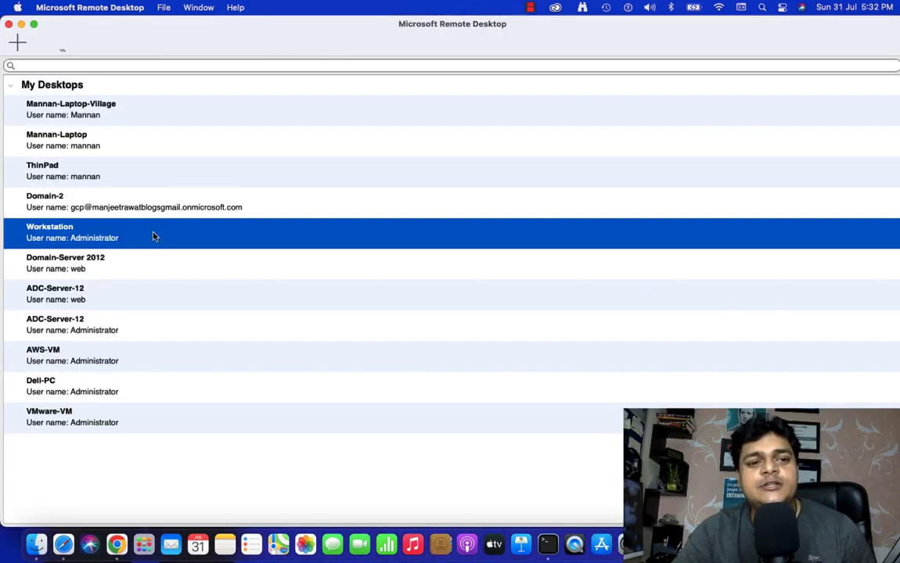
- Reopen the Workstation remote session and accept its unverified certificate
double_click(129, 242)
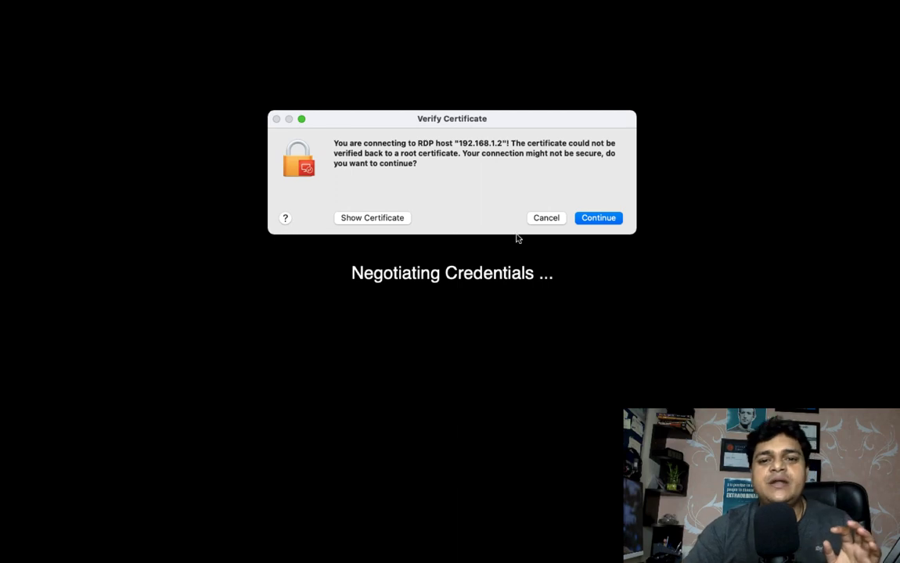
click(608, 220)
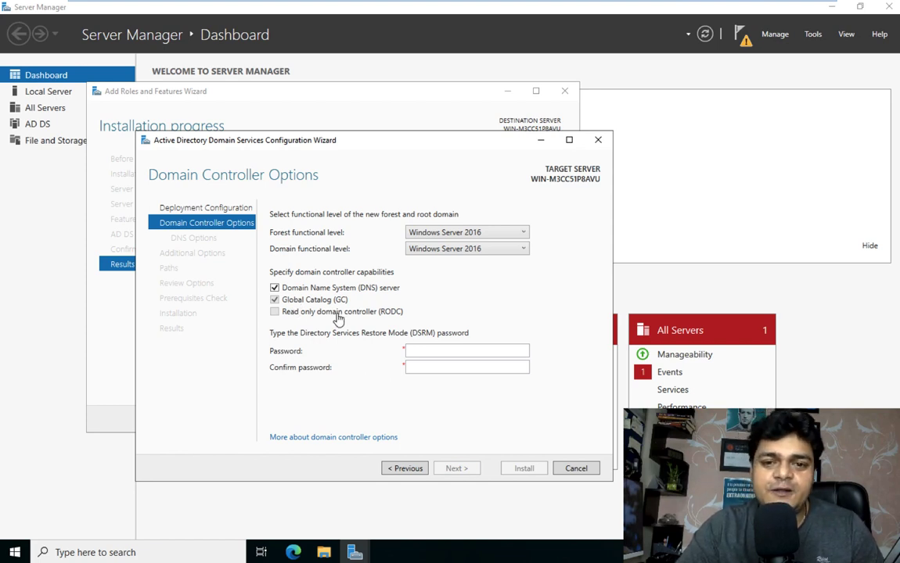
- Keep forest and domain levels at Windows Server 2016 and enter the DSRM password twice
click(467, 249)
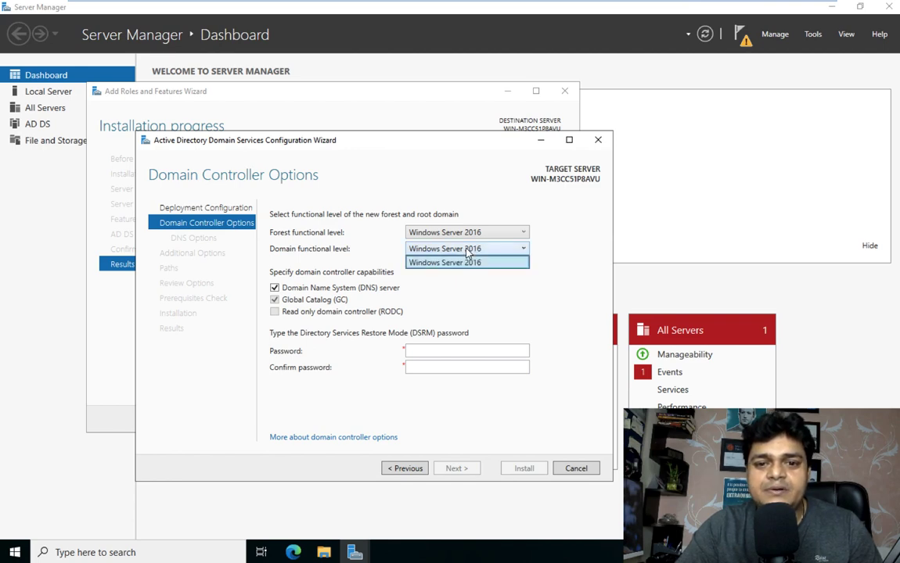
click(467, 233)
click(467, 233)
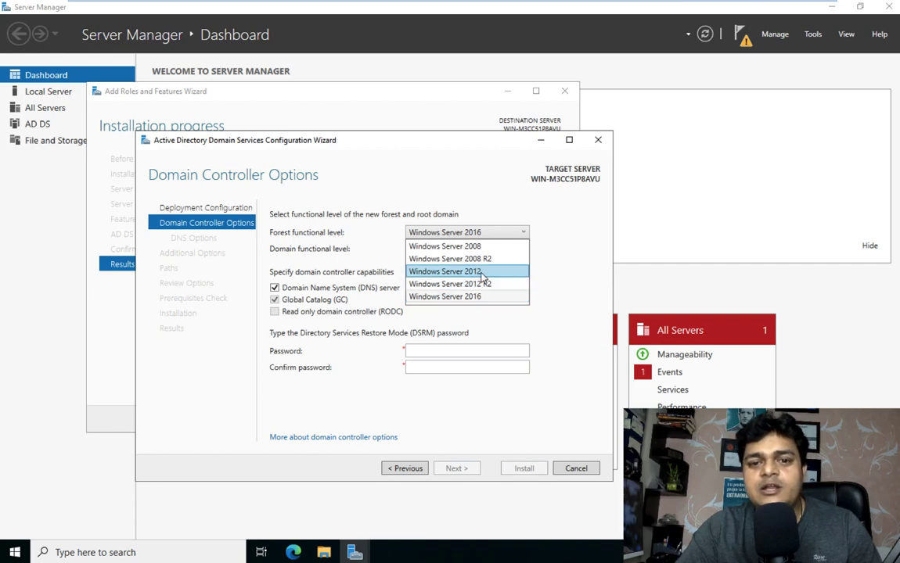
click(593, 237)
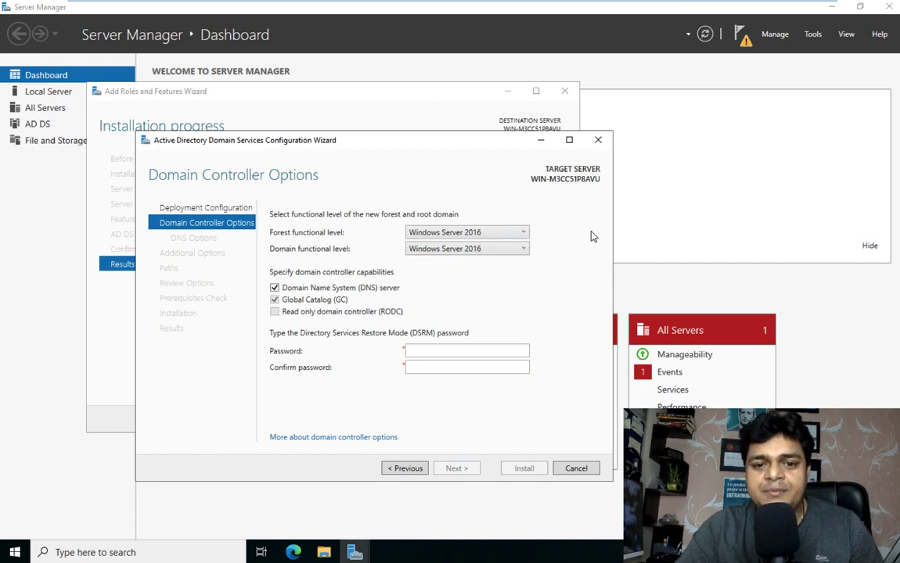
click(424, 349)
text(P@s)
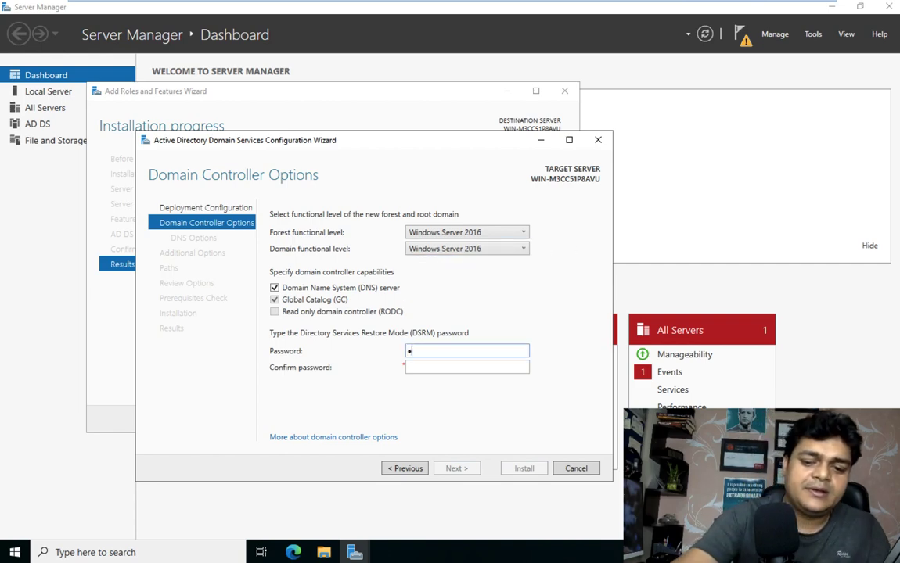
text(sw0rd1)
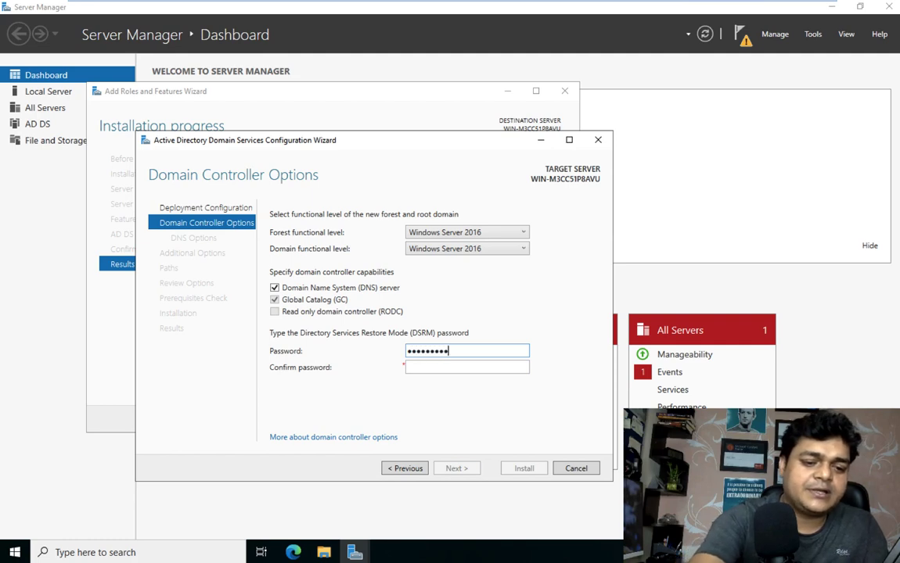
key(Tab)
text(P@ssw)
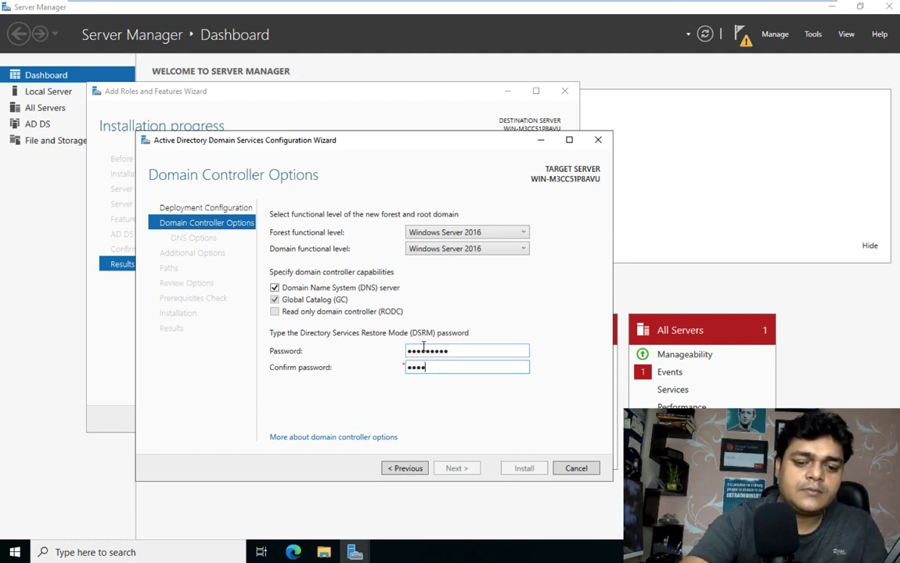
text(0rd1)
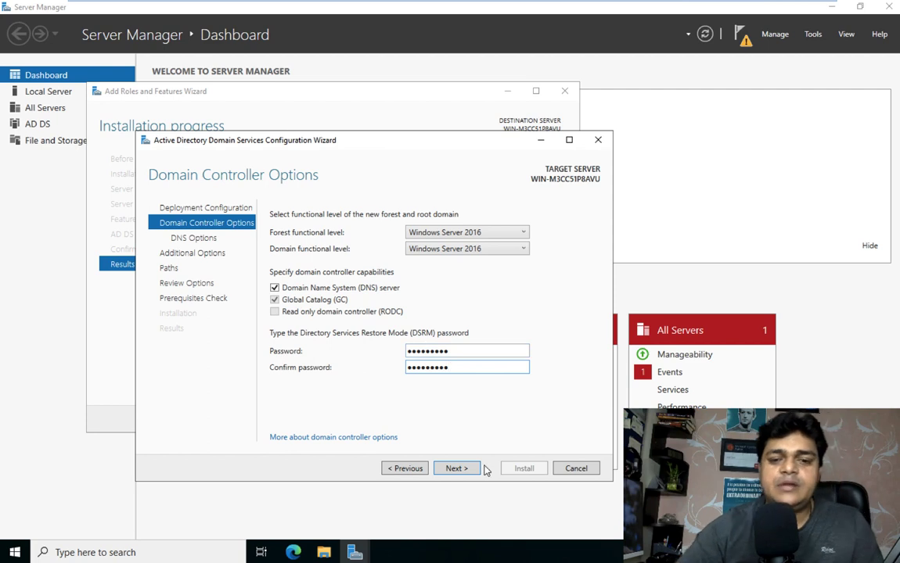
- Accept the domain controller options, no DNS delegation, and NetBIOS name CLOUD
click(472, 468)
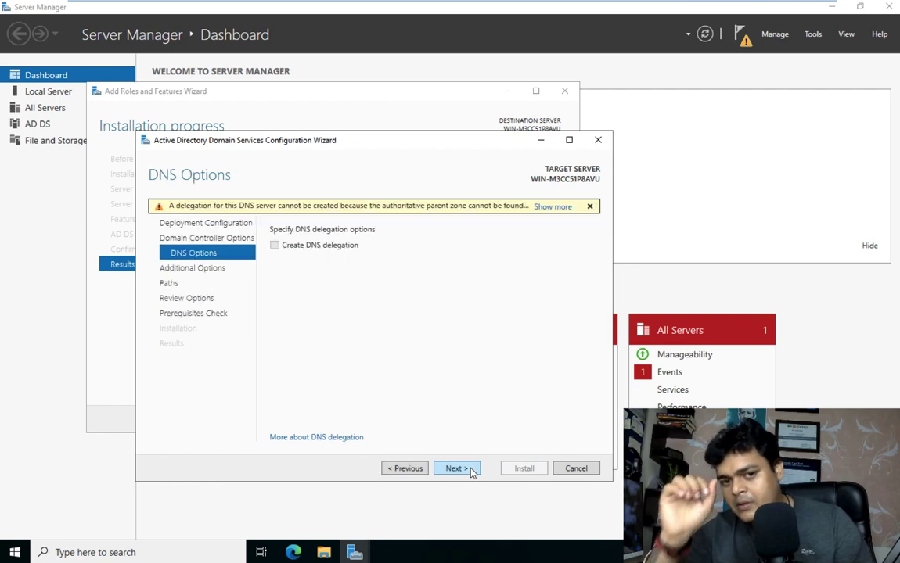
click(470, 469)
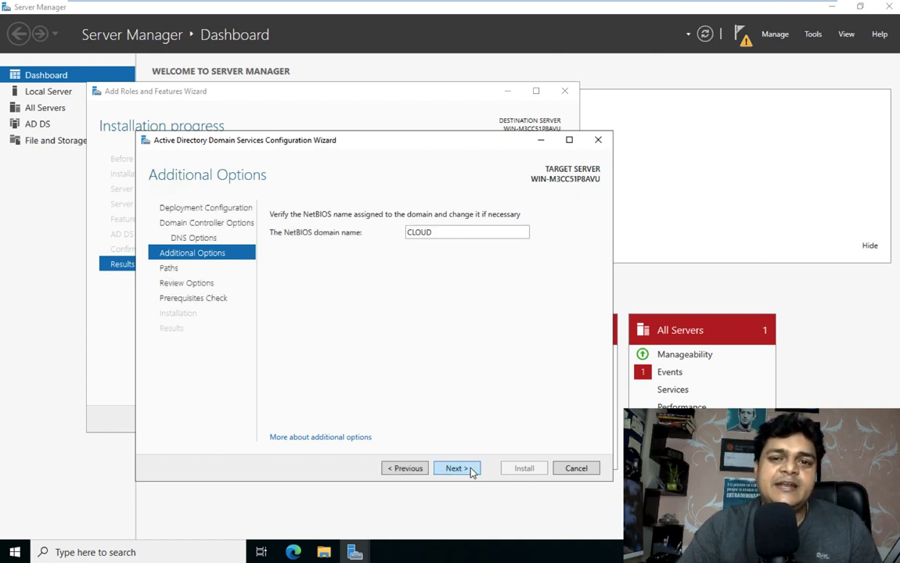
click(462, 470)
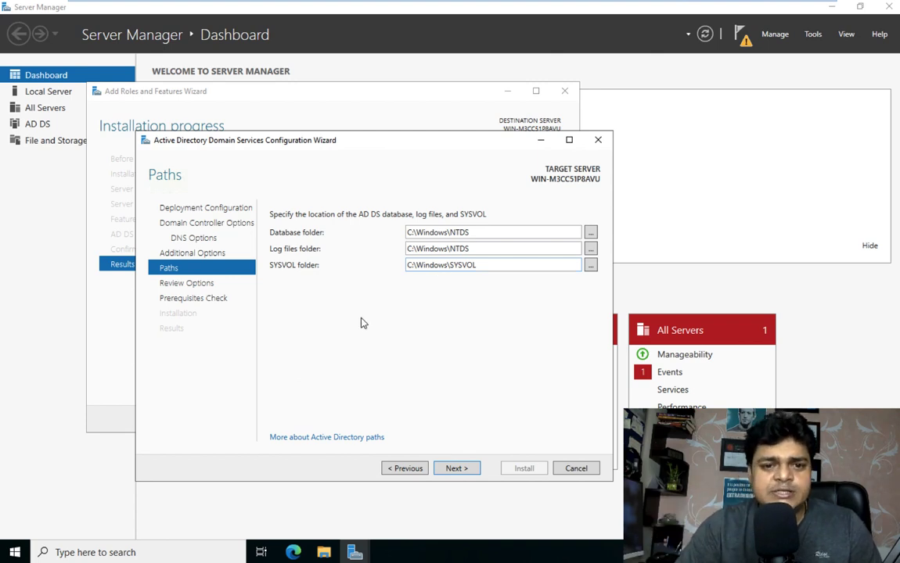
- Keep default NTDS and SYSVOL paths, pass the prerequisites check, and start the installation
click(457, 469)
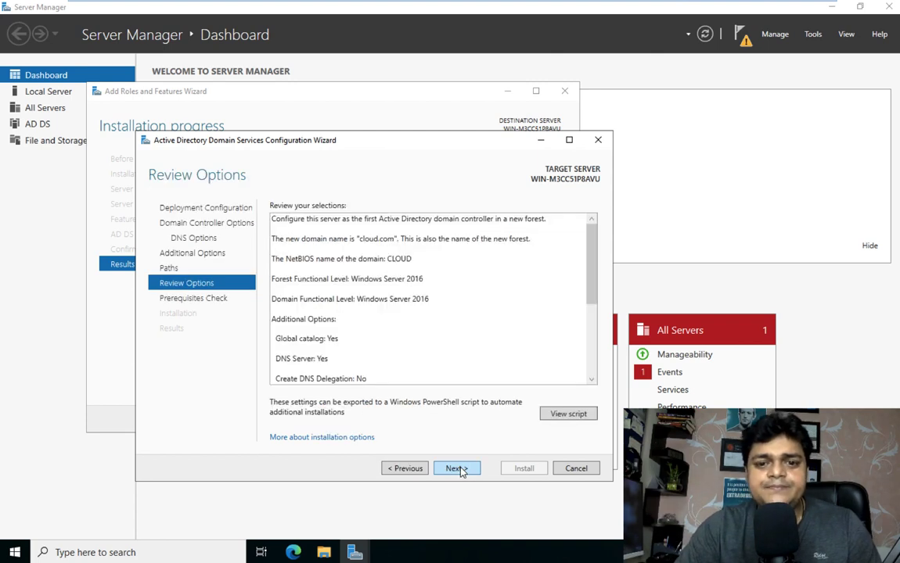
click(457, 469)
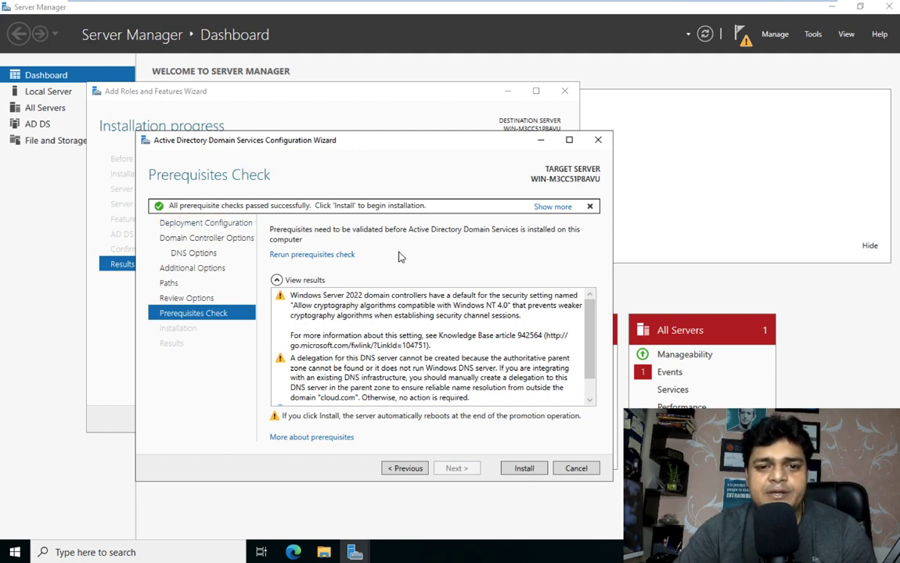
click(525, 469)
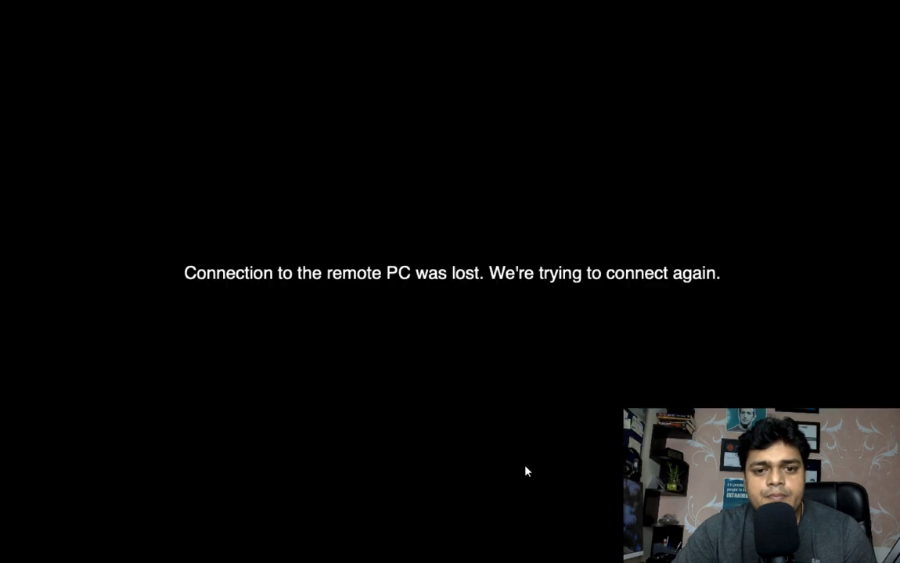
- Reconnect to the Workstation remote desktop, then return to the Mac and put the Remote Desktop window away
key(ctrl+Left)
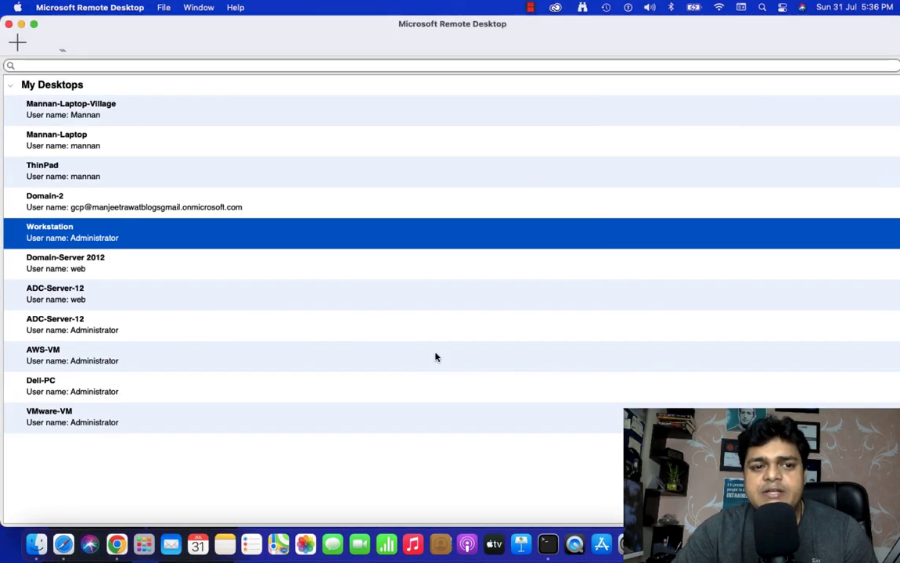
double_click(74, 235)
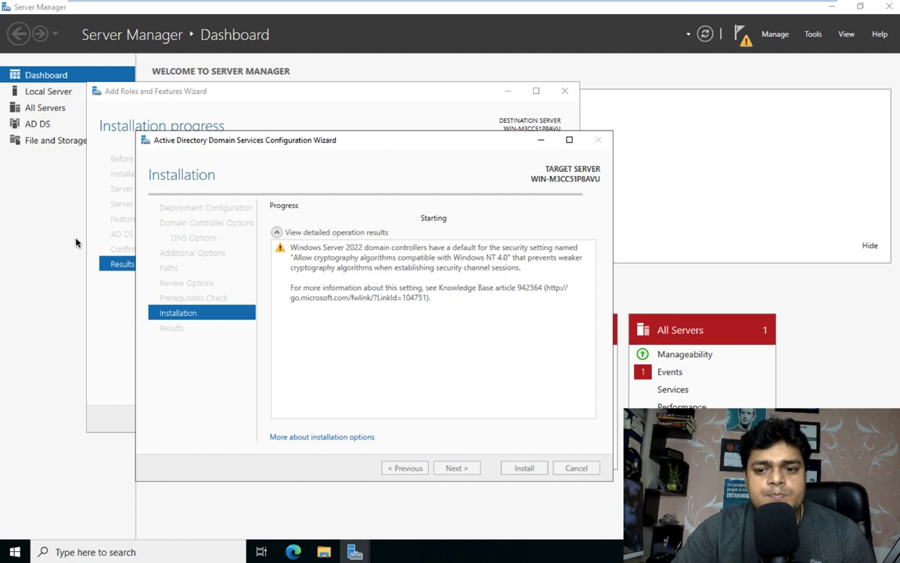
key(ctrl+Left)
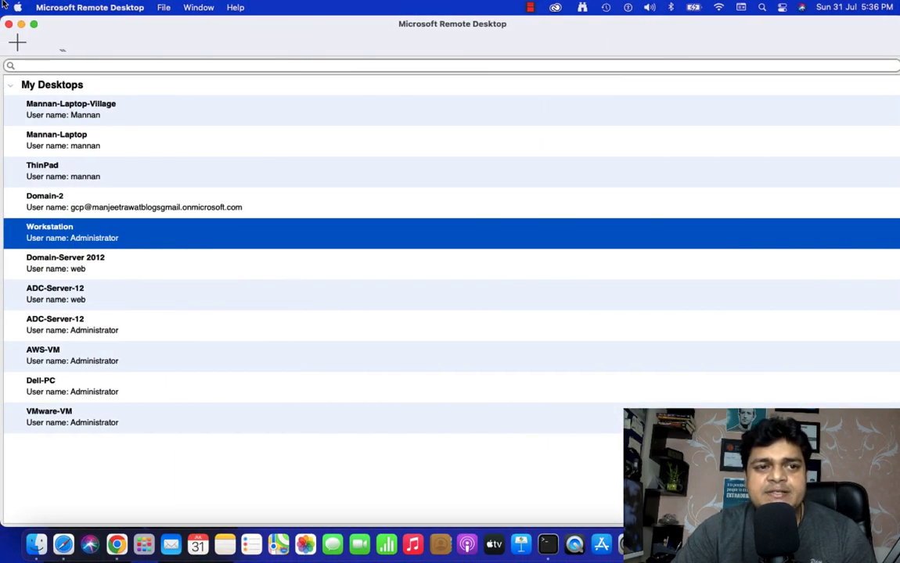
click(21, 25)
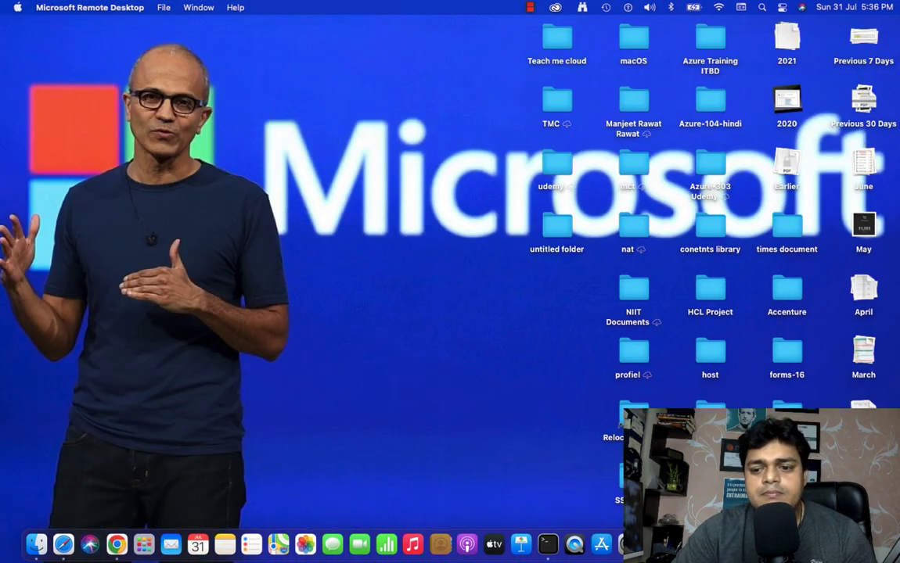
right_click(839, 545)
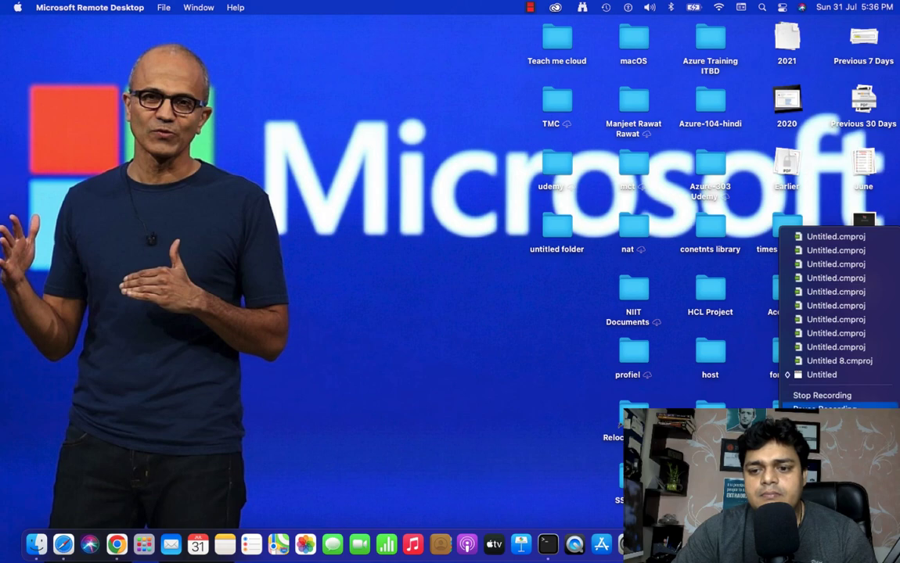
click(824, 409)
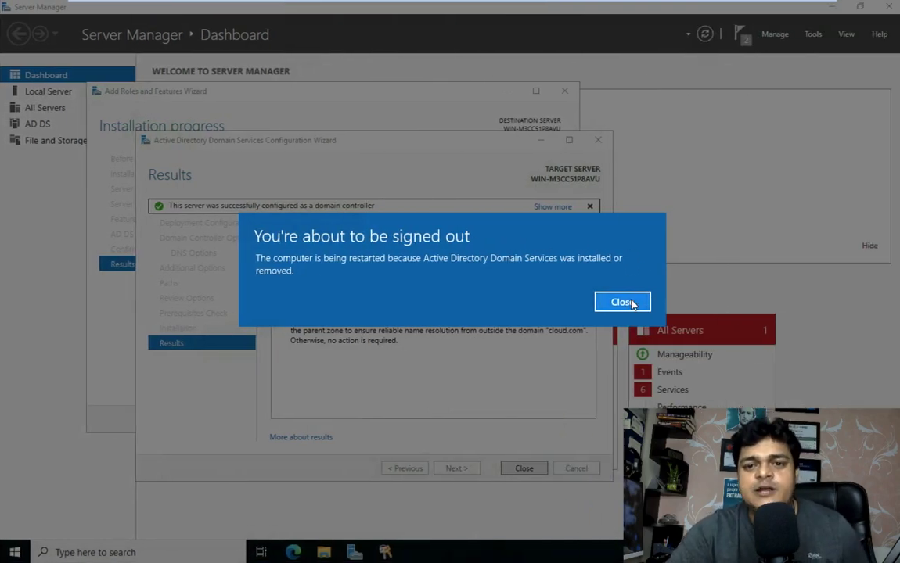
- Dismiss the 'You're about to be signed out' notice and close the finished AD DS Configuration Wizard
click(633, 305)
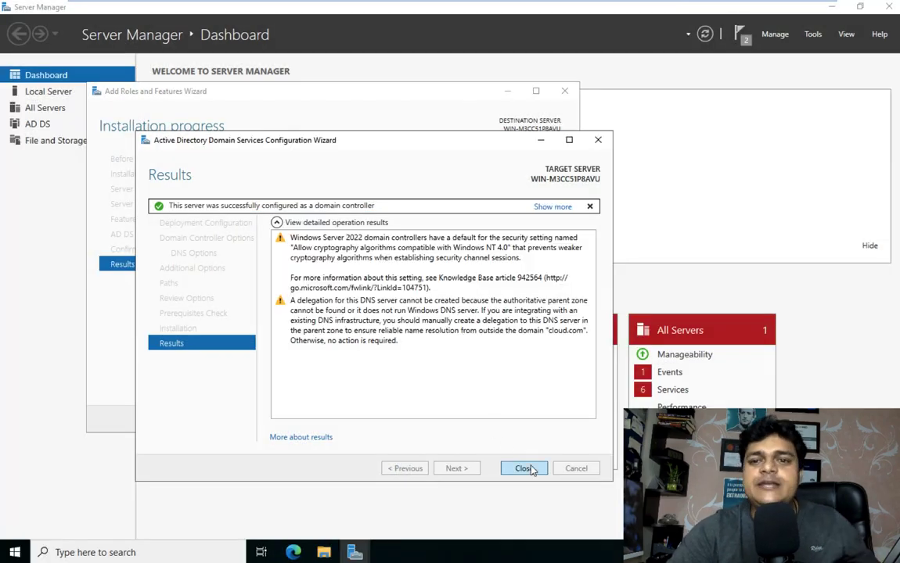
click(526, 467)
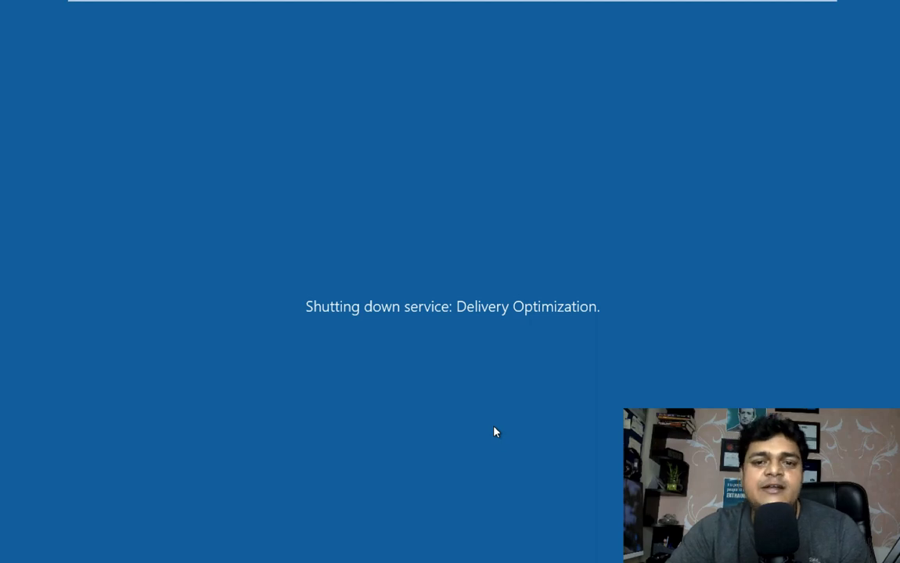
- Switch between the Mac desktop and the server screen while the server reboots to the Windows logo
key(ctrl+Left)
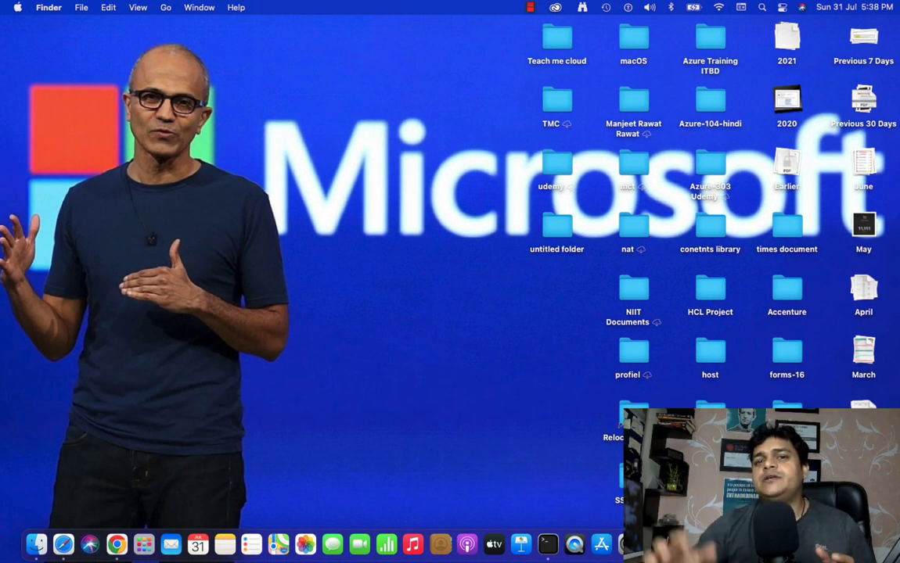
key(ctrl+Right)
key(ctrl+Right)
key(ctrl+Left)
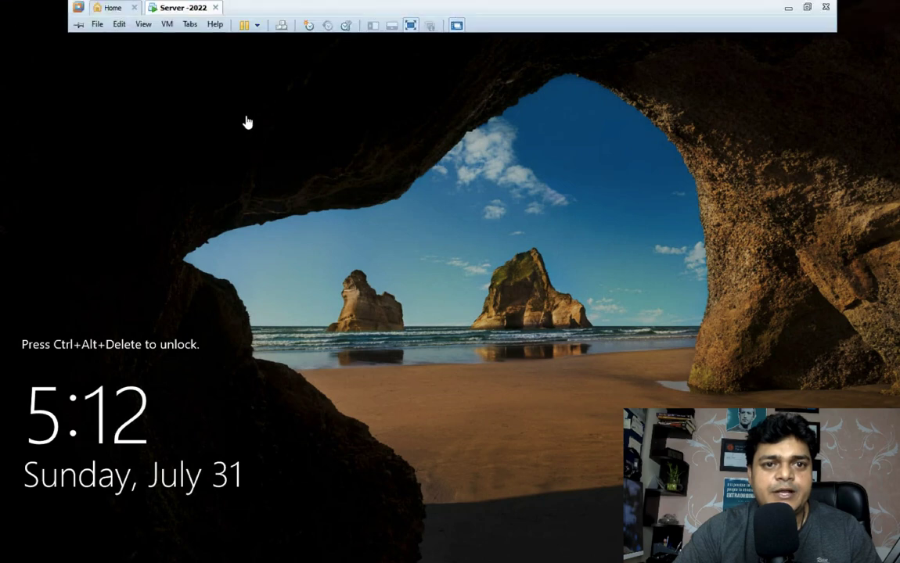
- Send Ctrl+Alt+Del to the VM and sign in with the CLOUD administrator password
click(283, 26)
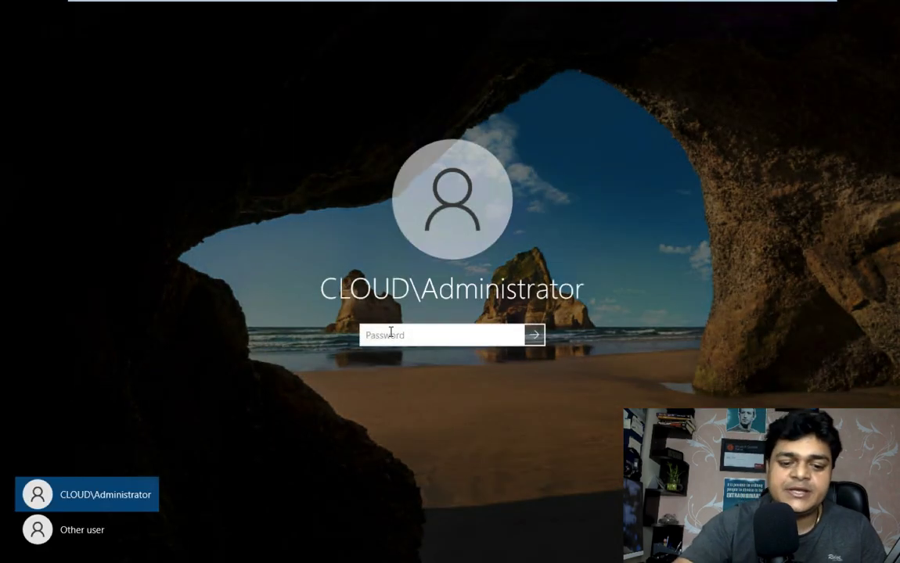
text(Passw)
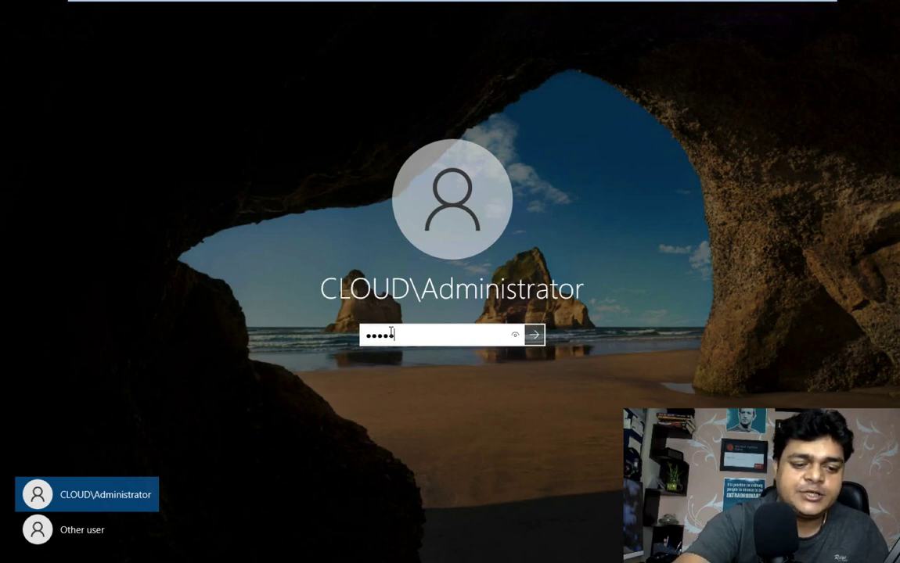
key(Return)
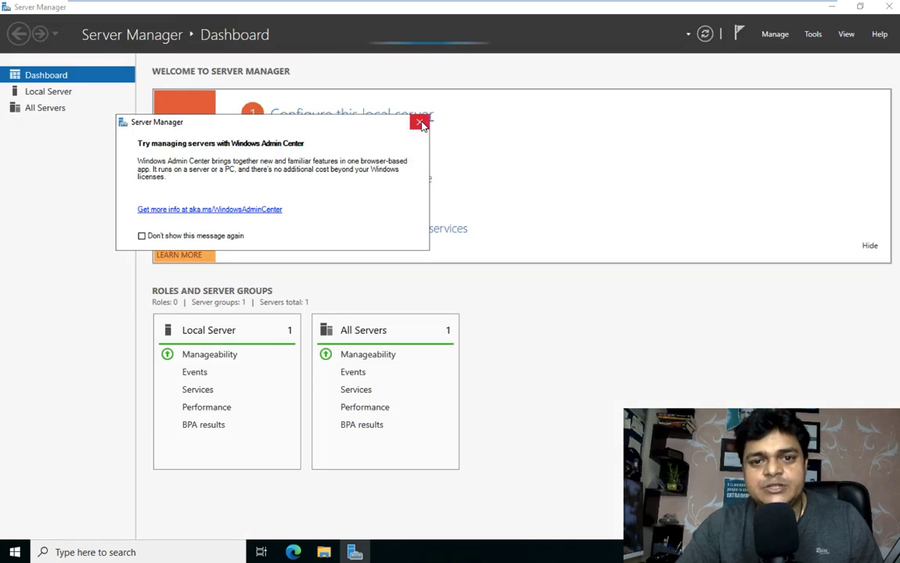
- Dismiss the Windows Admin Center popup and launch Active Directory Users and Computers from Tools
click(421, 123)
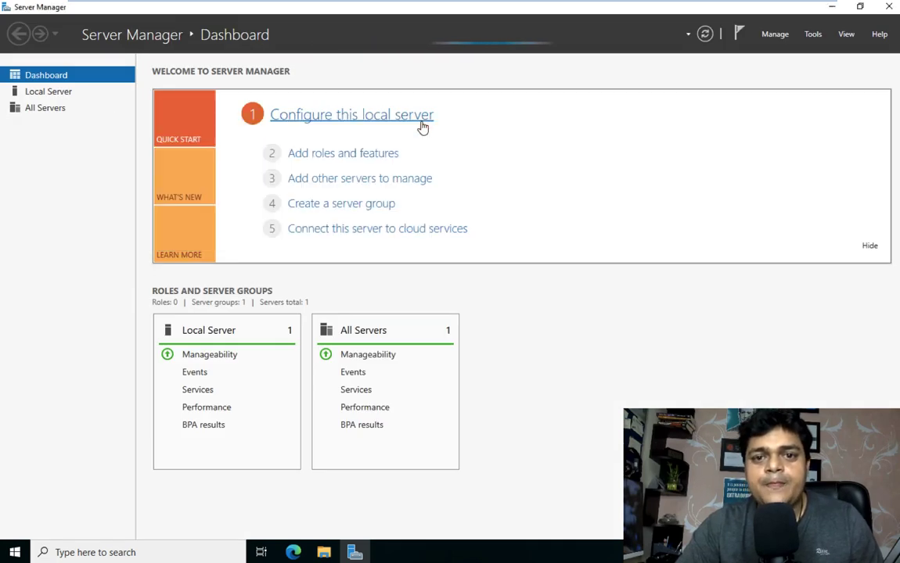
click(812, 34)
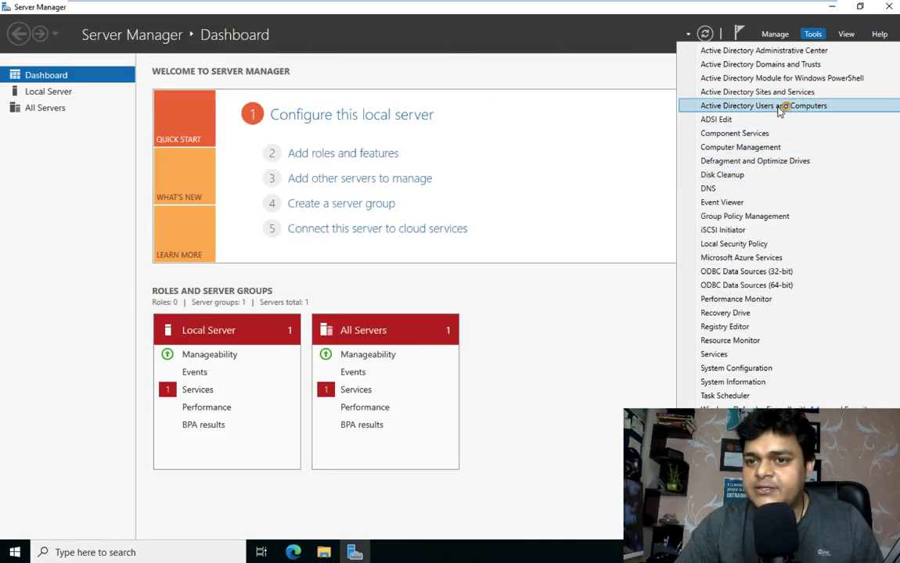
click(763, 112)
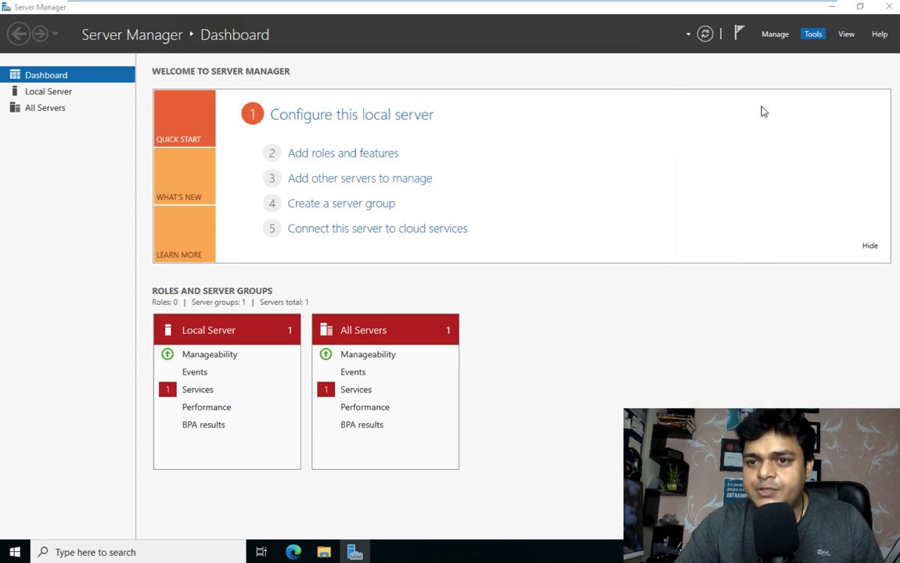
click(813, 34)
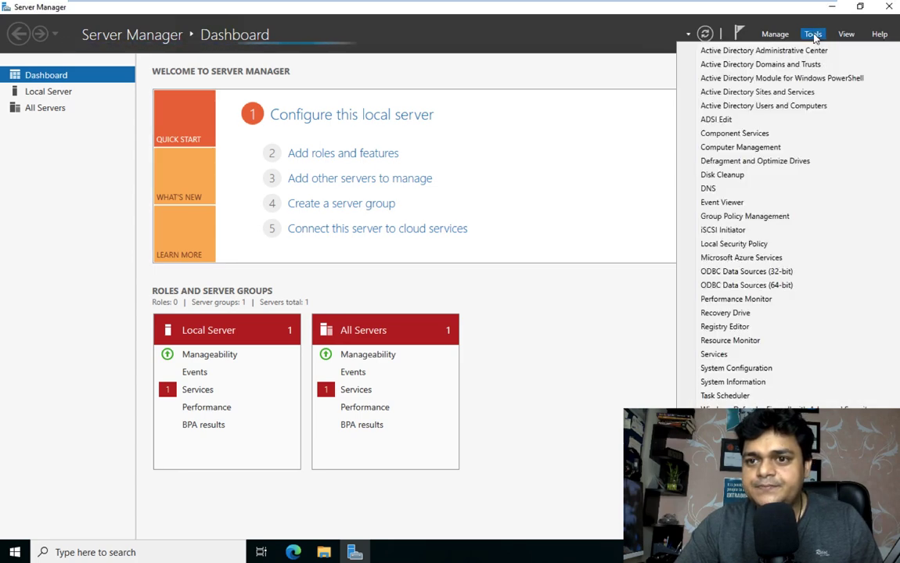
click(774, 112)
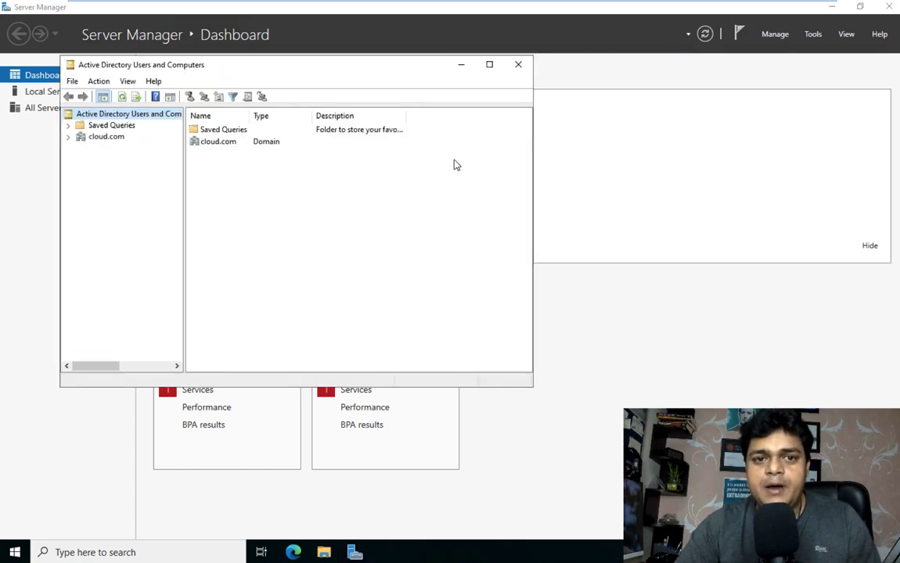
- Maximize the window, expand cloud.com, and check Users, Builtin and Domain Controllers for the GC server
click(491, 66)
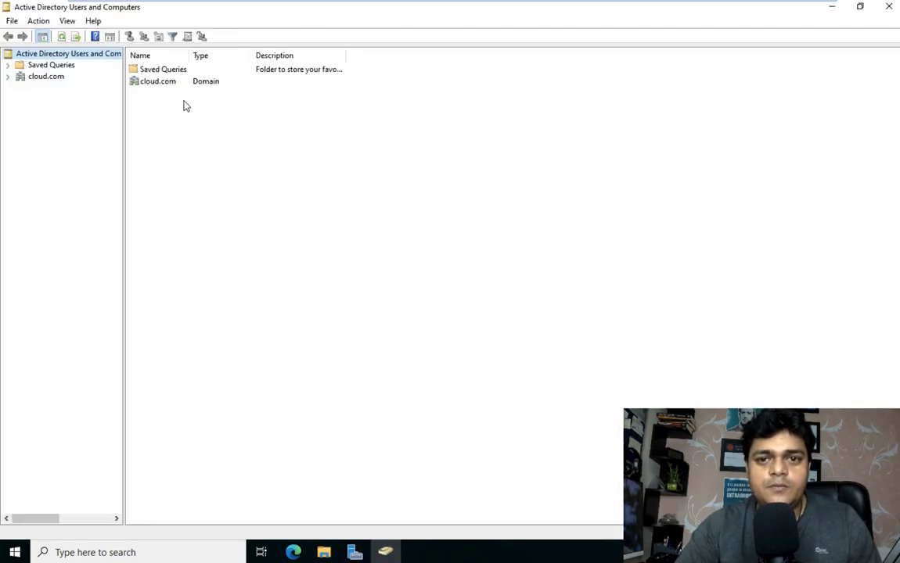
click(8, 77)
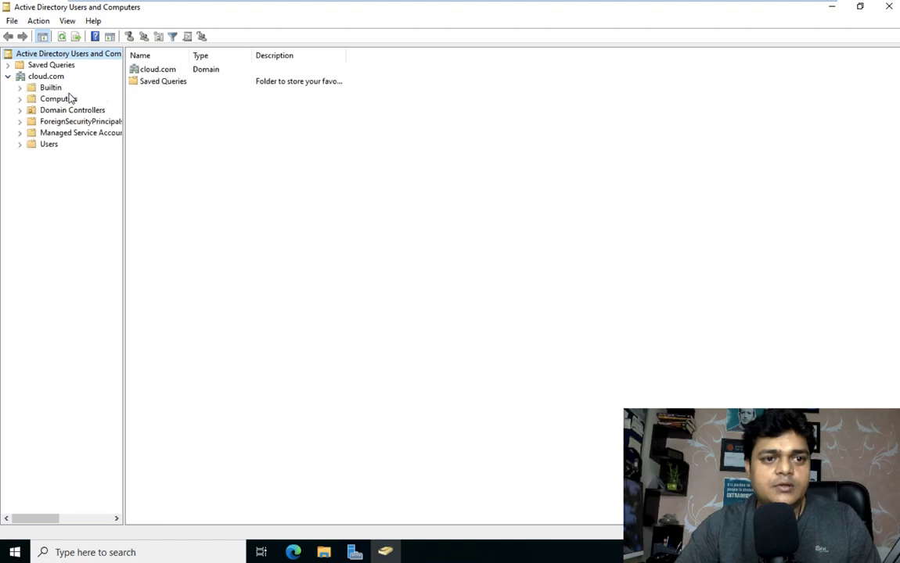
click(48, 146)
click(64, 112)
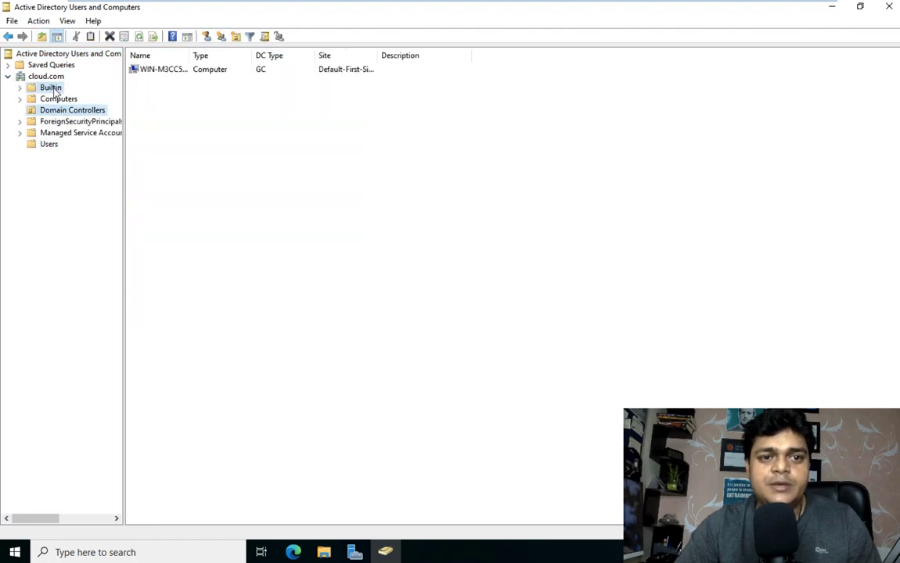
click(50, 87)
click(69, 112)
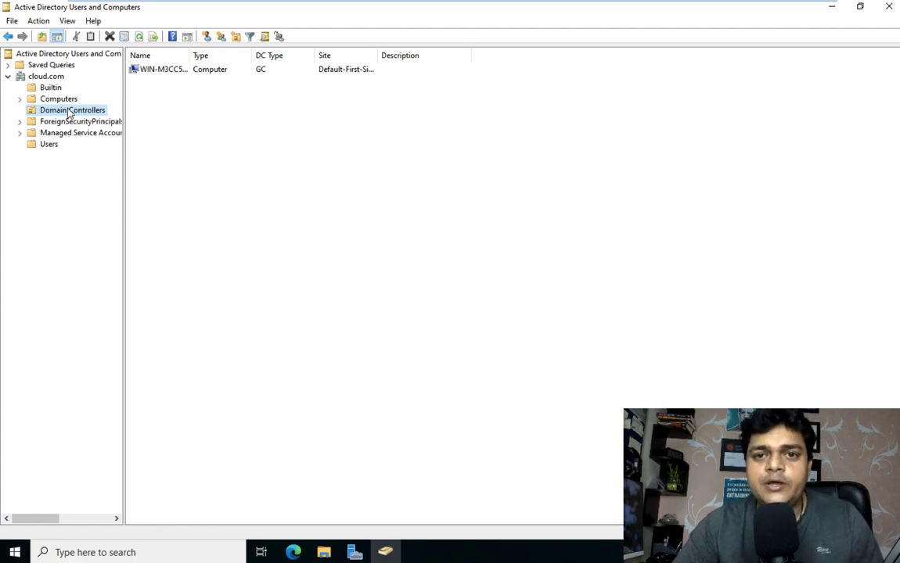
- Switch from the full-screen server session to the macOS Finder desktop
key(ctrl+Left)
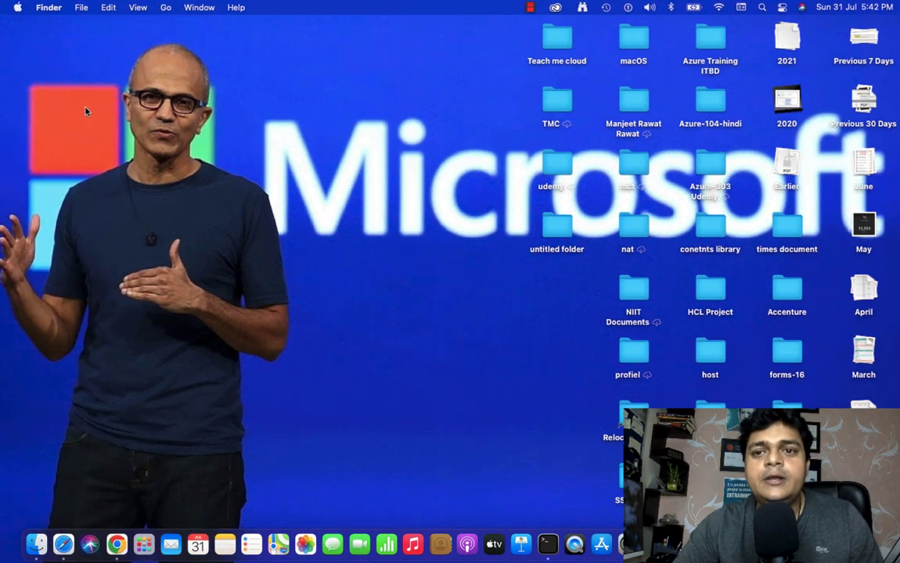